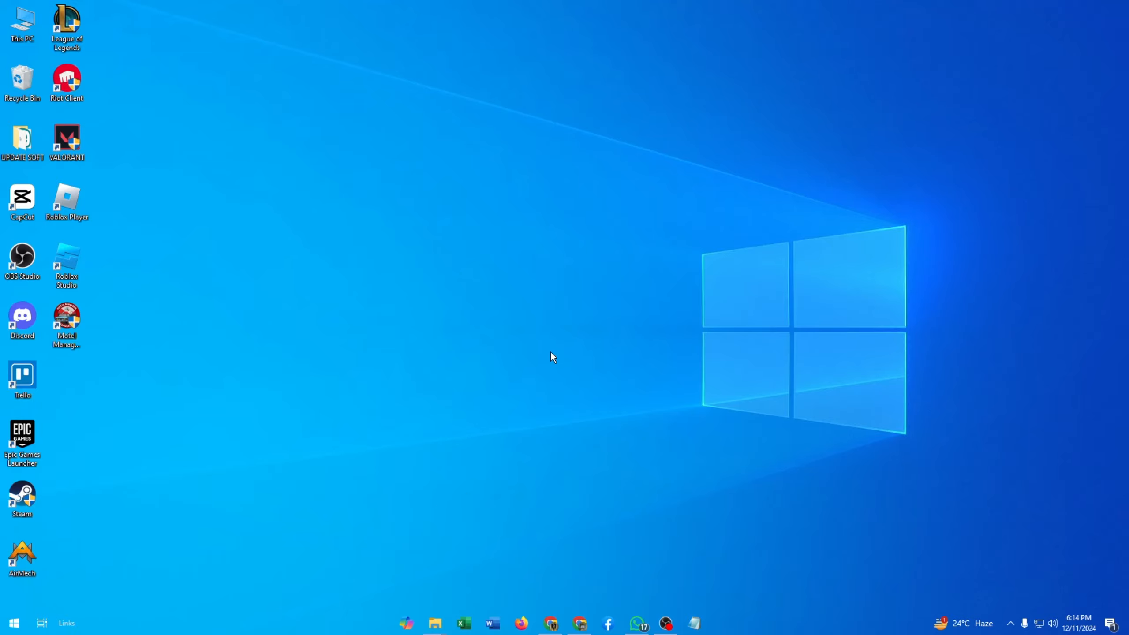
Step: Bring up the This PC File Explorer window
mouse_move(434, 622)
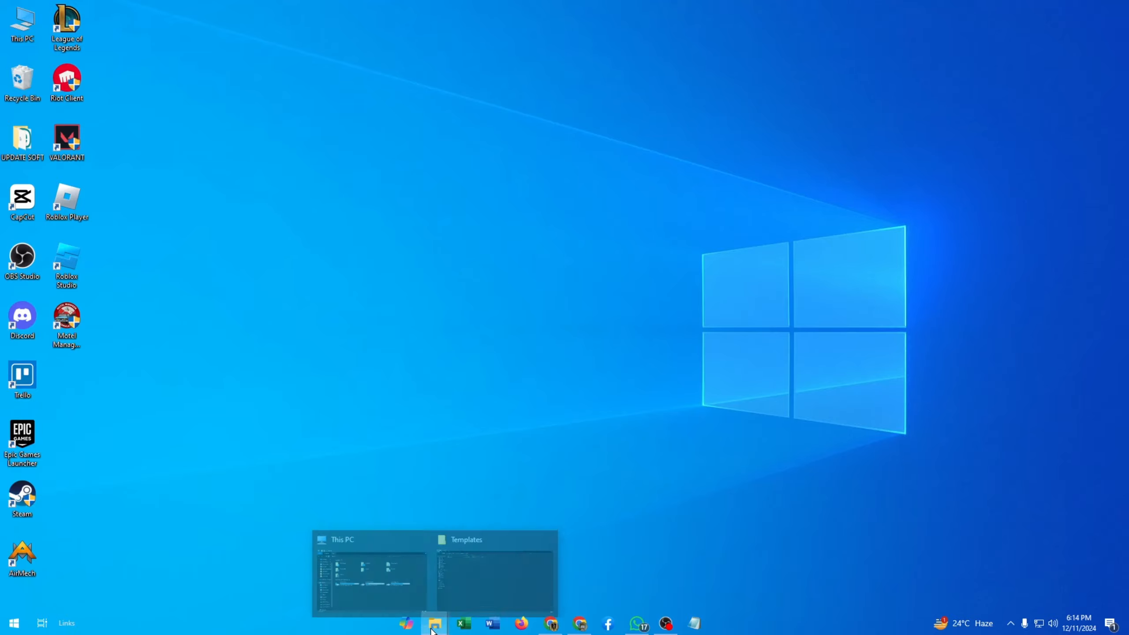
click(420, 589)
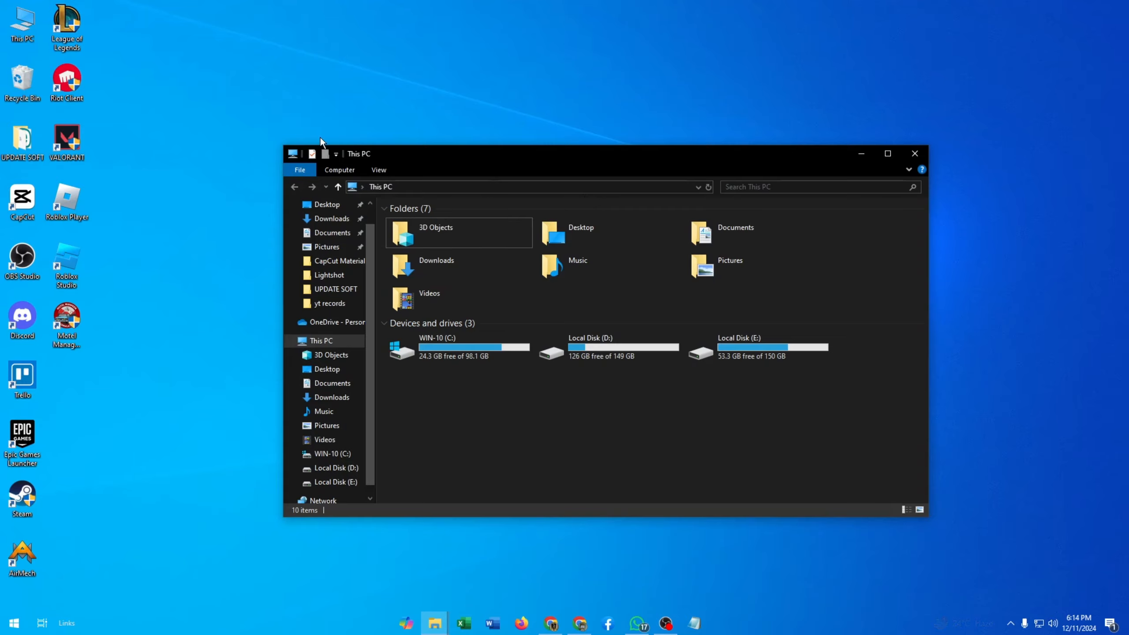
click(905, 150)
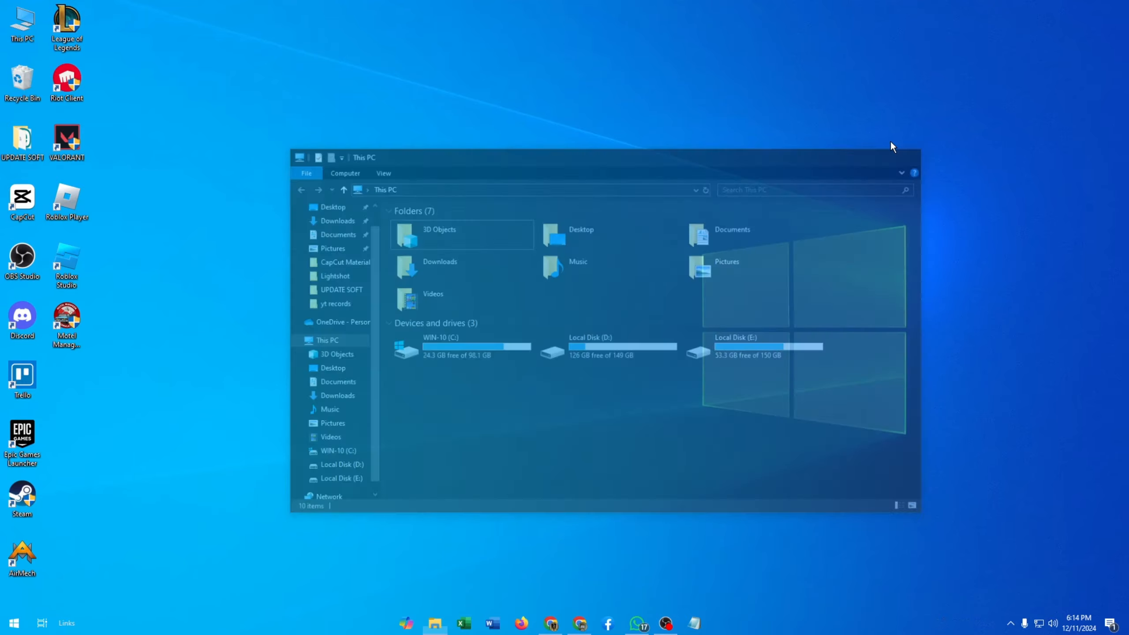
double_click(18, 27)
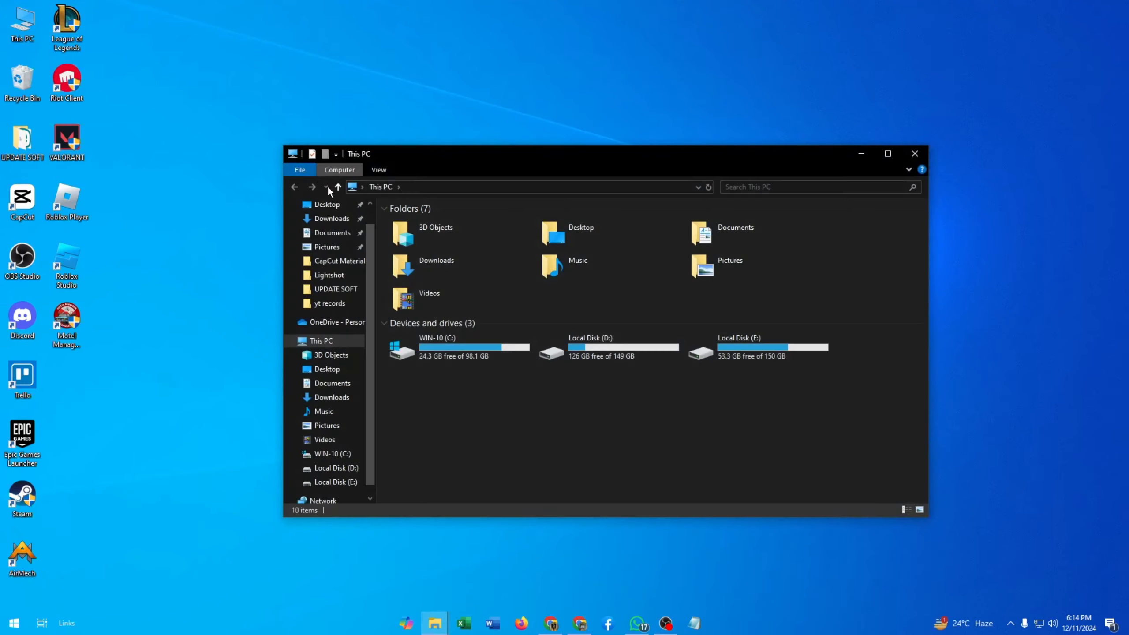
Step: Turn on showing hidden items in File Explorer's view options
click(377, 171)
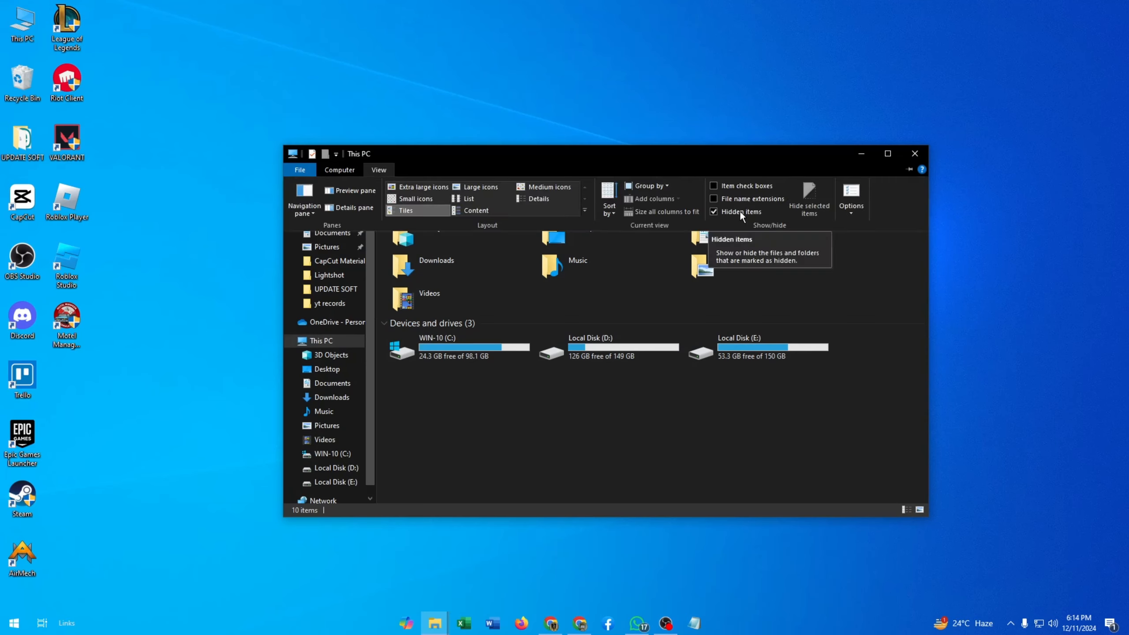
click(714, 212)
click(378, 169)
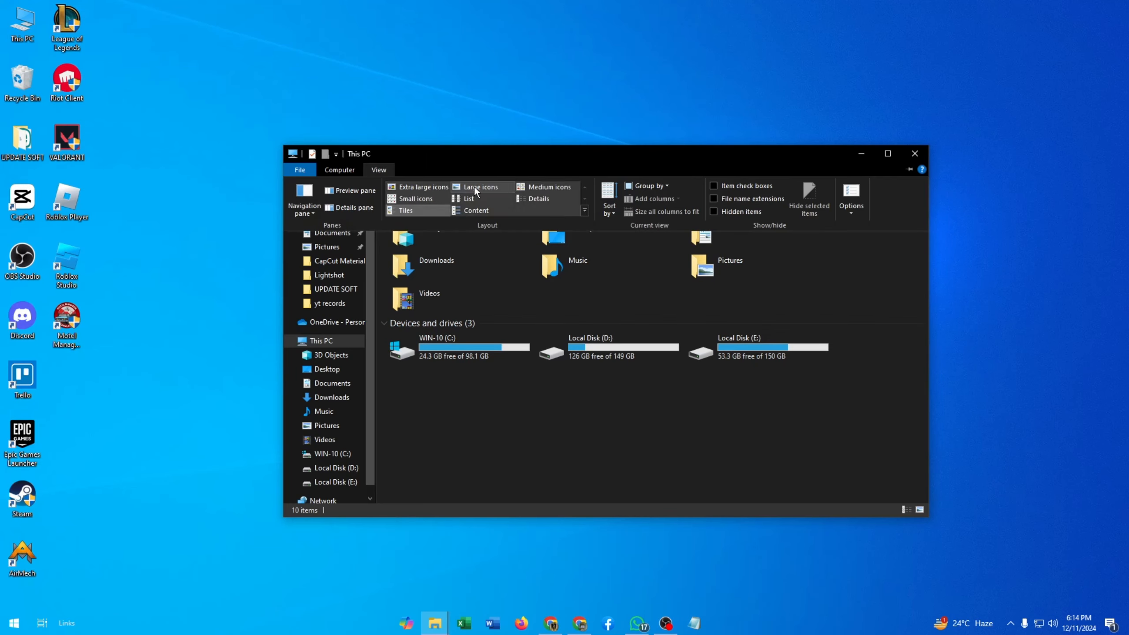
click(714, 212)
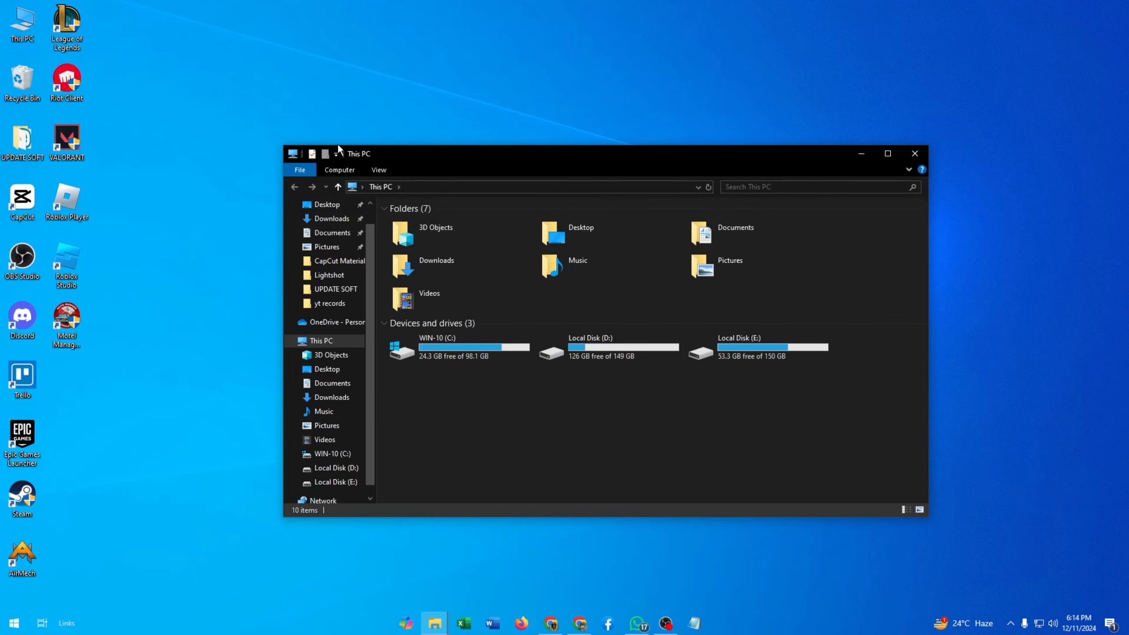
click(379, 169)
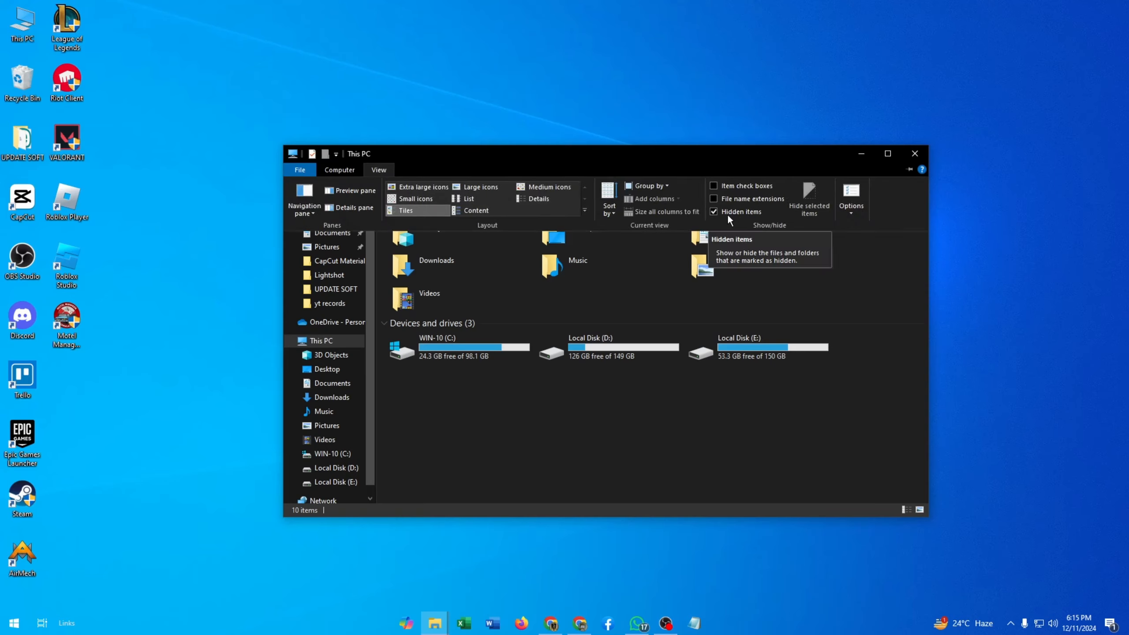
click(846, 273)
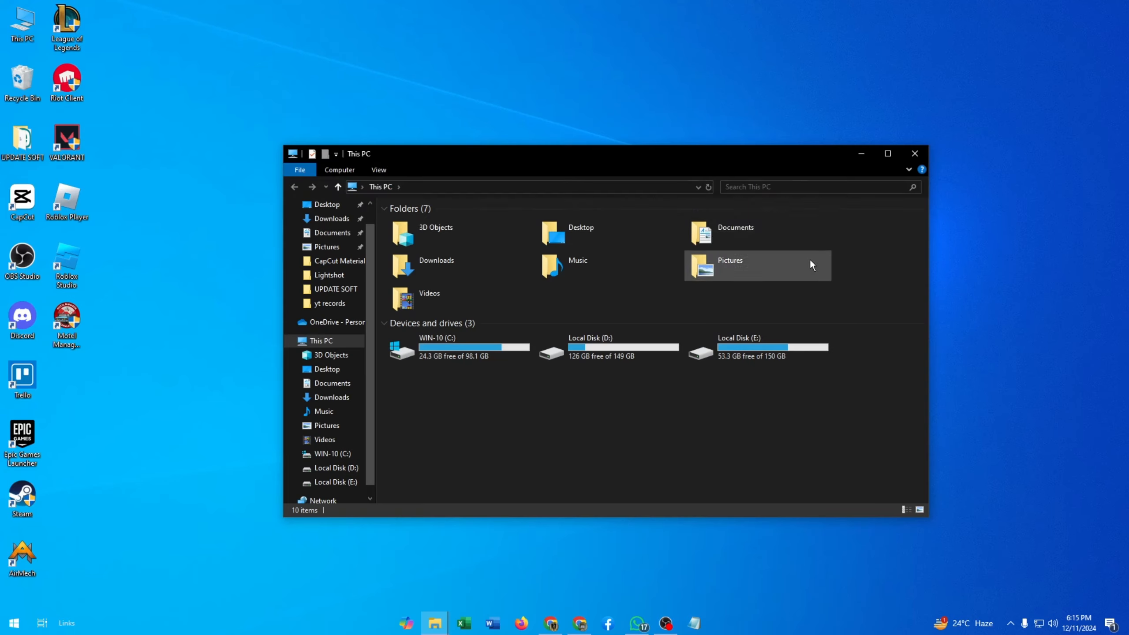
Step: Minimize the window and open the %appdata% folder through the Run dialog
click(859, 154)
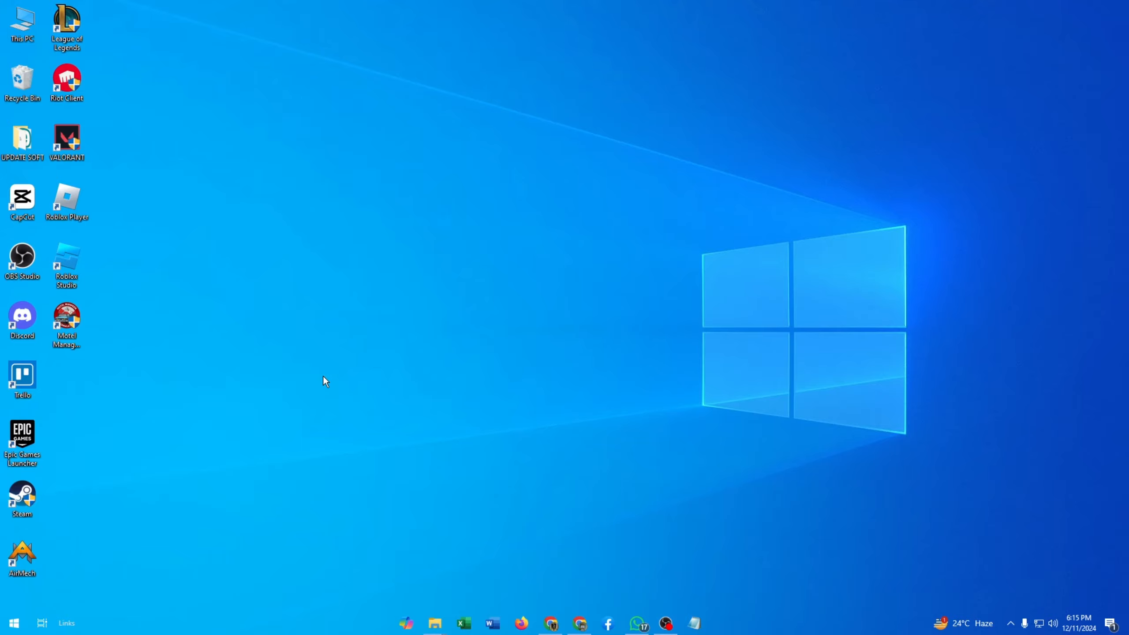
key(super+r)
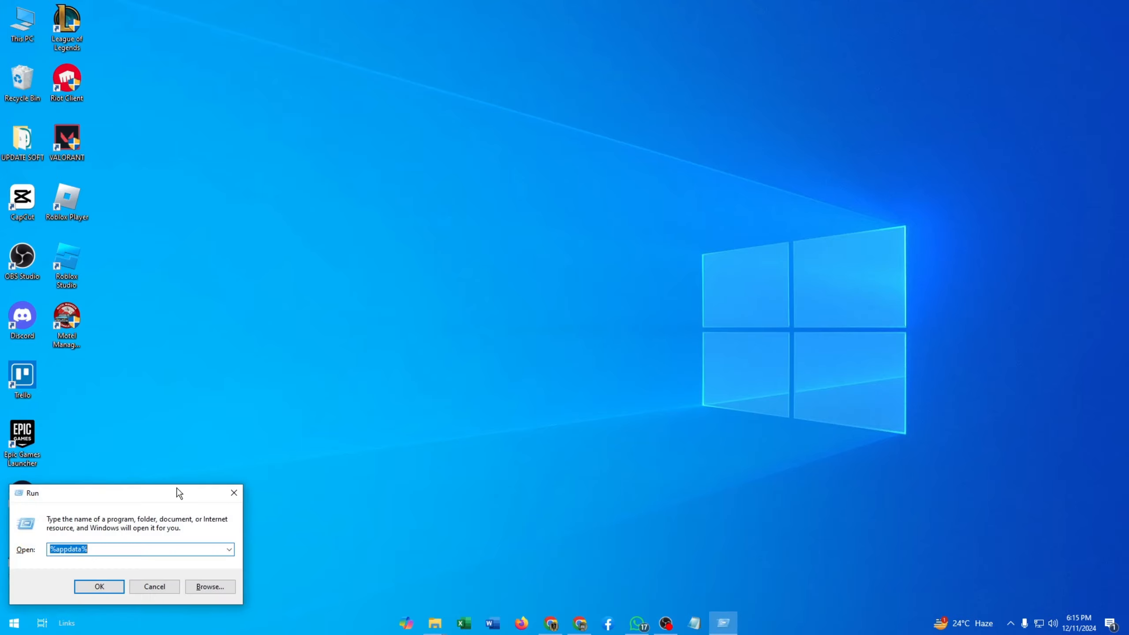
drag(179, 493, 421, 307)
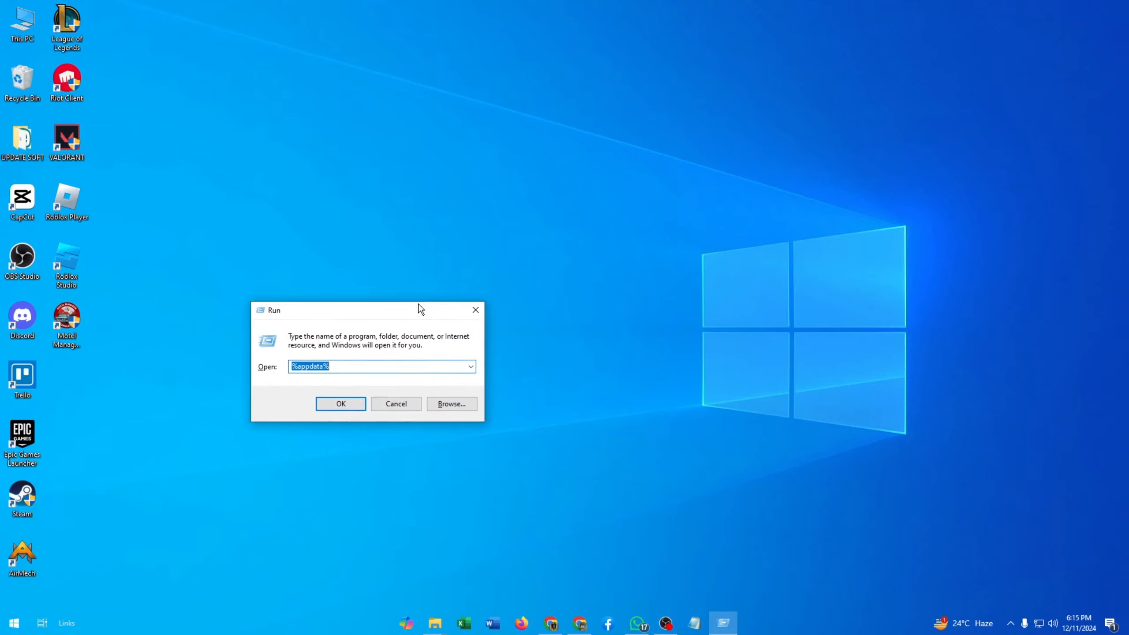
click(374, 361)
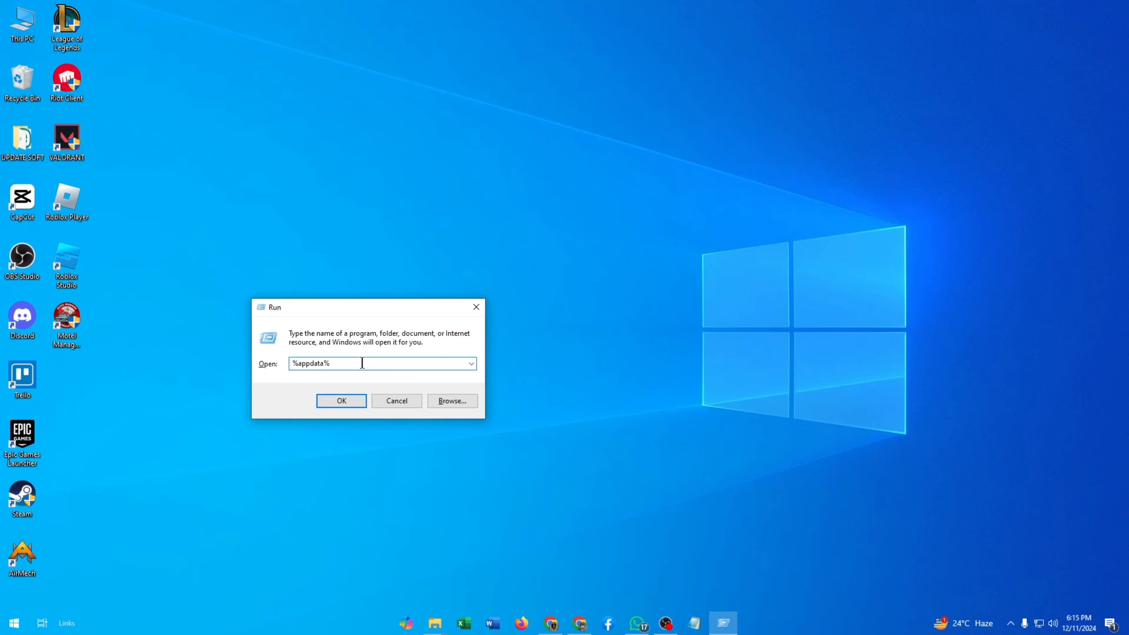
drag(333, 364, 282, 368)
click(336, 363)
click(350, 402)
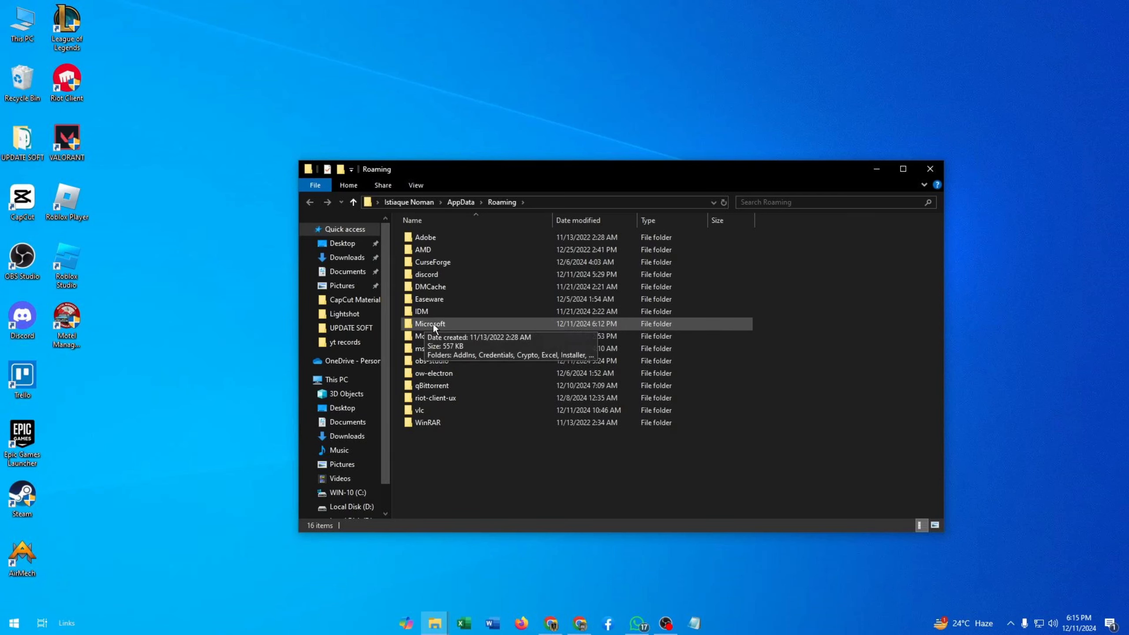
Step: Open the Microsoft folder, then its Templates subfolder, and select the Normal template file
double_click(471, 323)
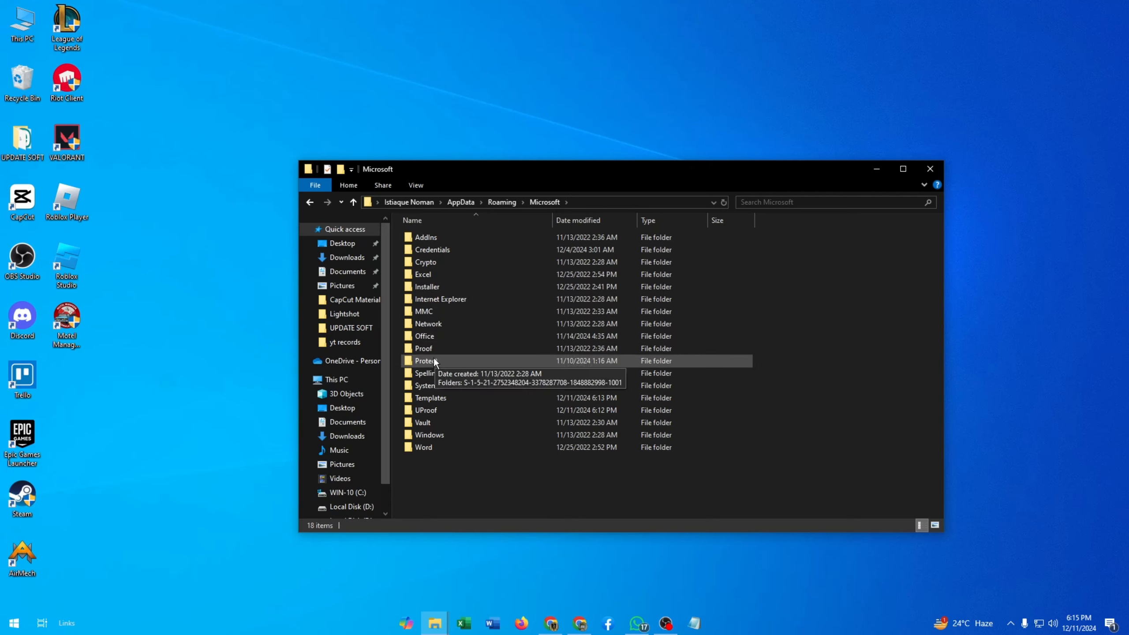
double_click(438, 398)
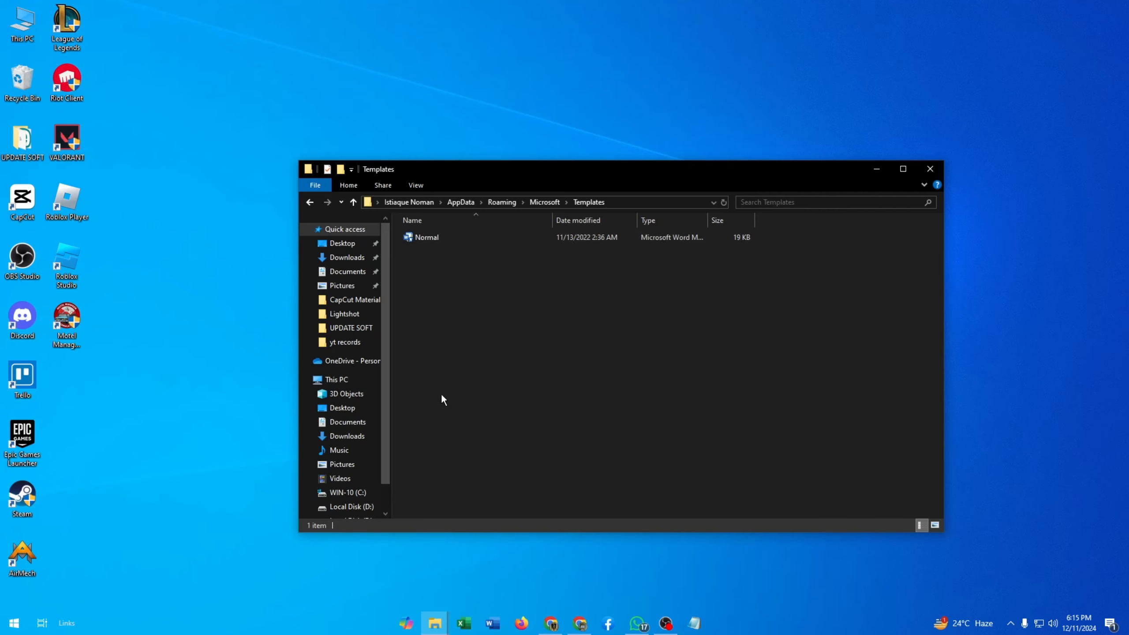
click(428, 240)
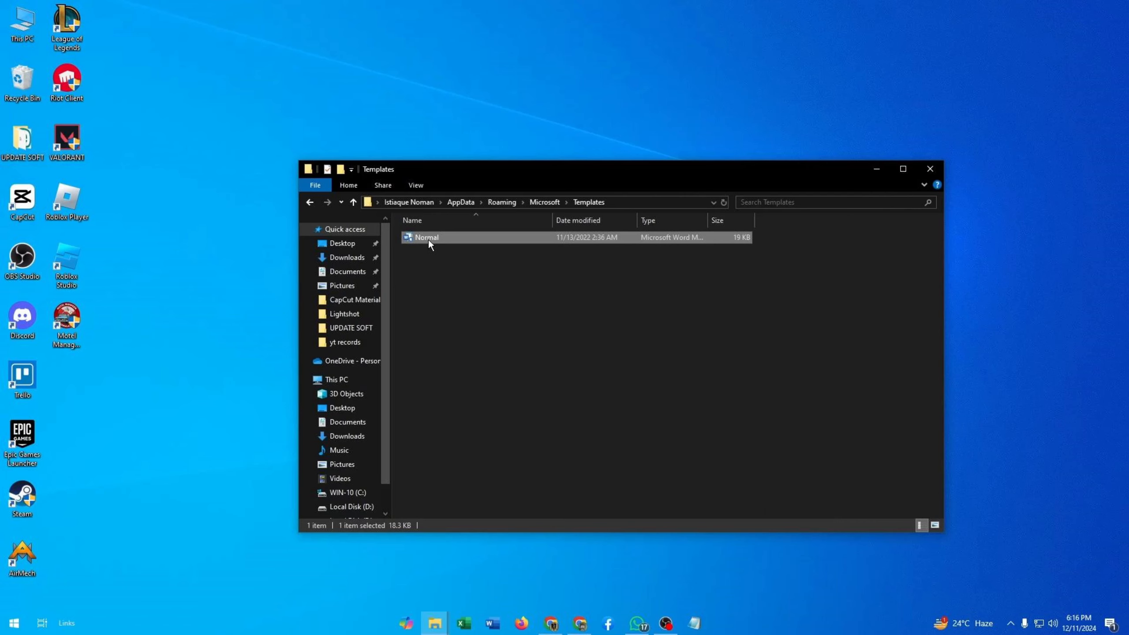
Step: Rename the Normal template file to Normal.old
right_click(428, 237)
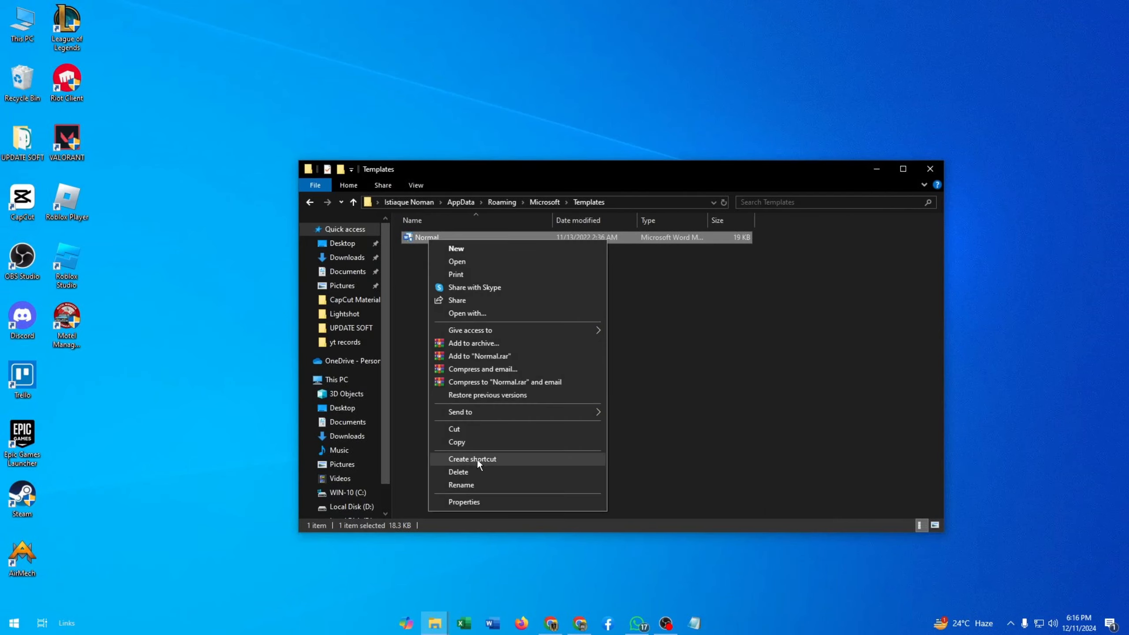
click(458, 484)
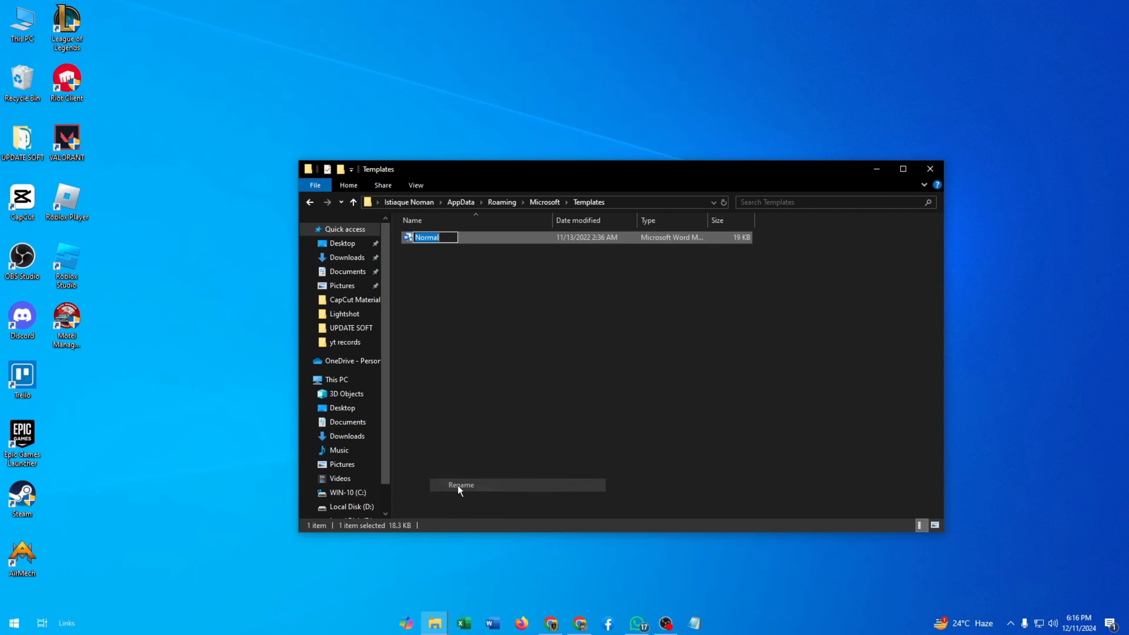
click(449, 236)
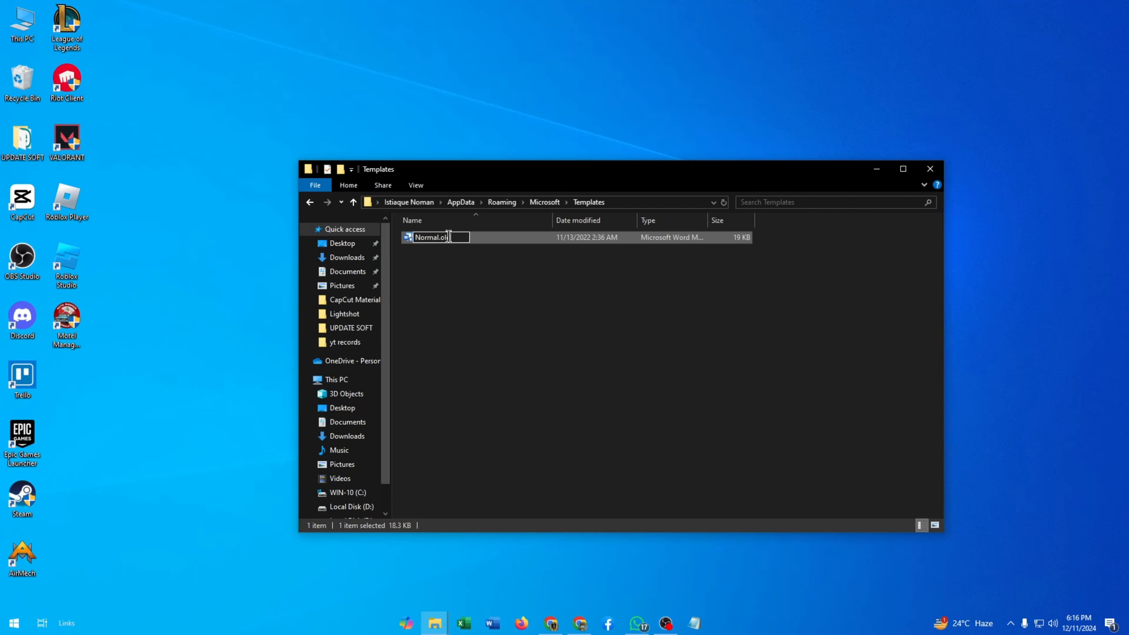
key(Return)
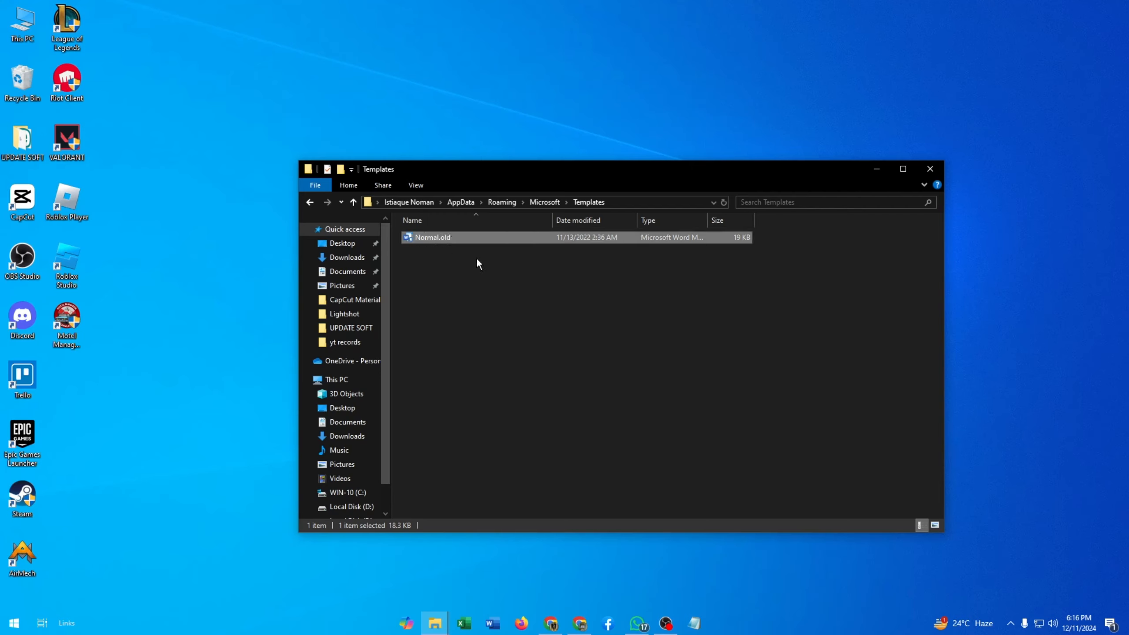
Step: Open the renamed template in Word to check it, then close Word
double_click(437, 238)
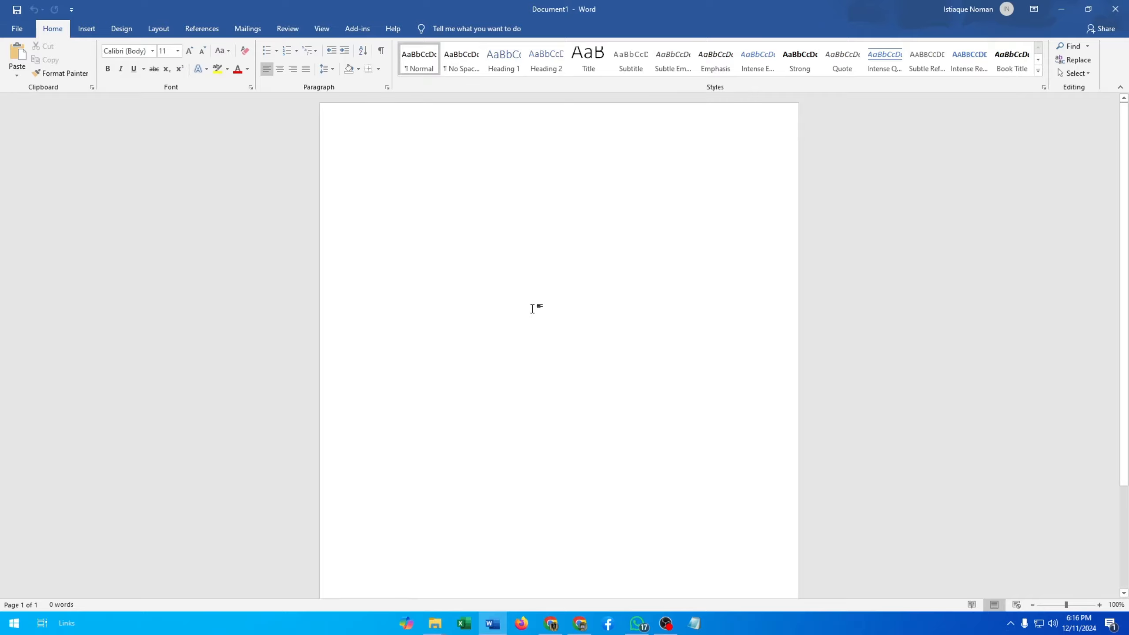
click(1114, 10)
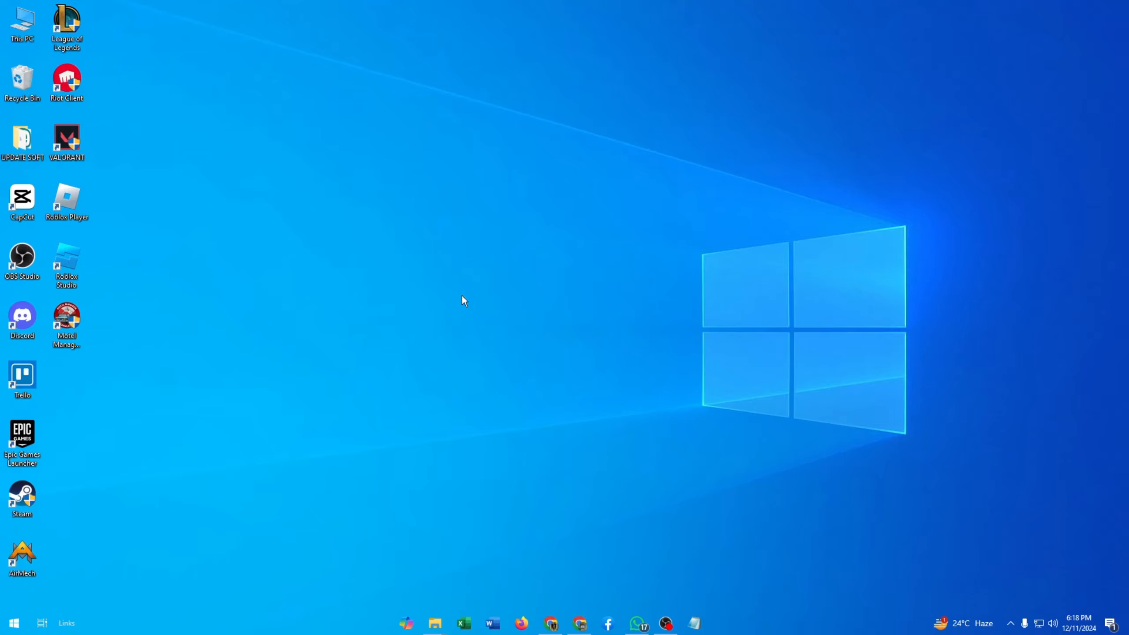
Step: Try to open Registry Editor from the Start menu search for reg
click(10, 630)
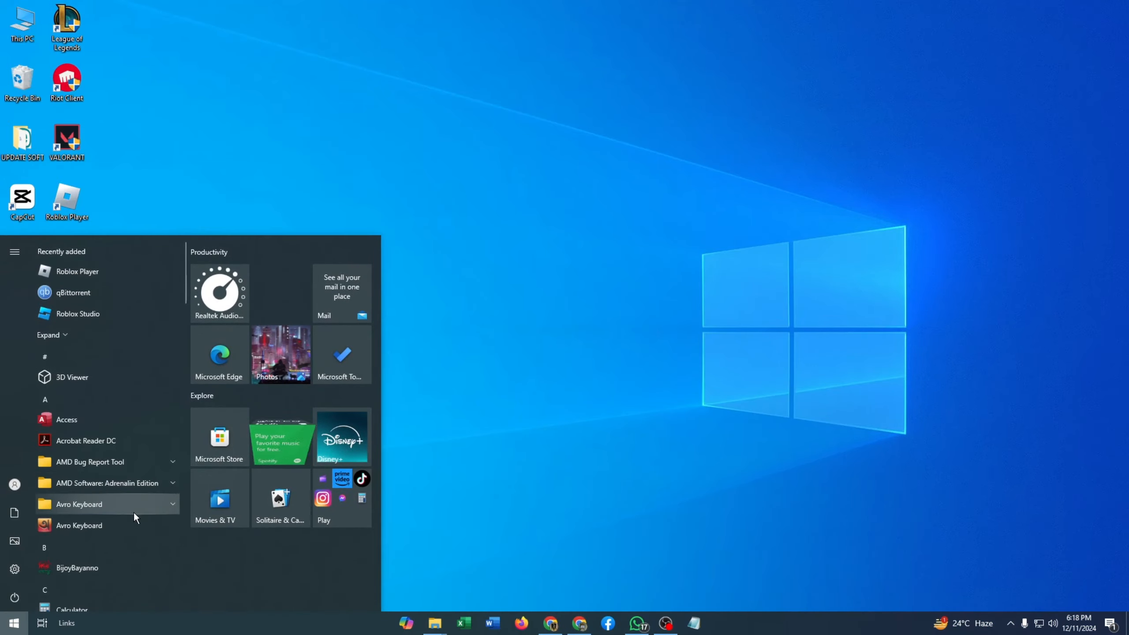
text(reg)
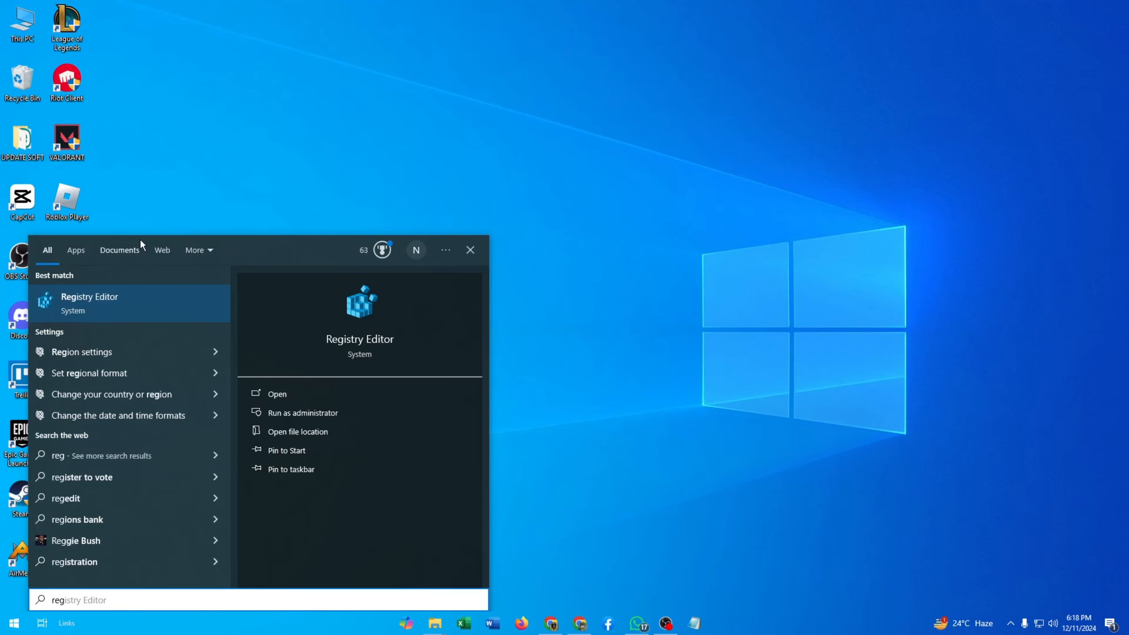
click(88, 304)
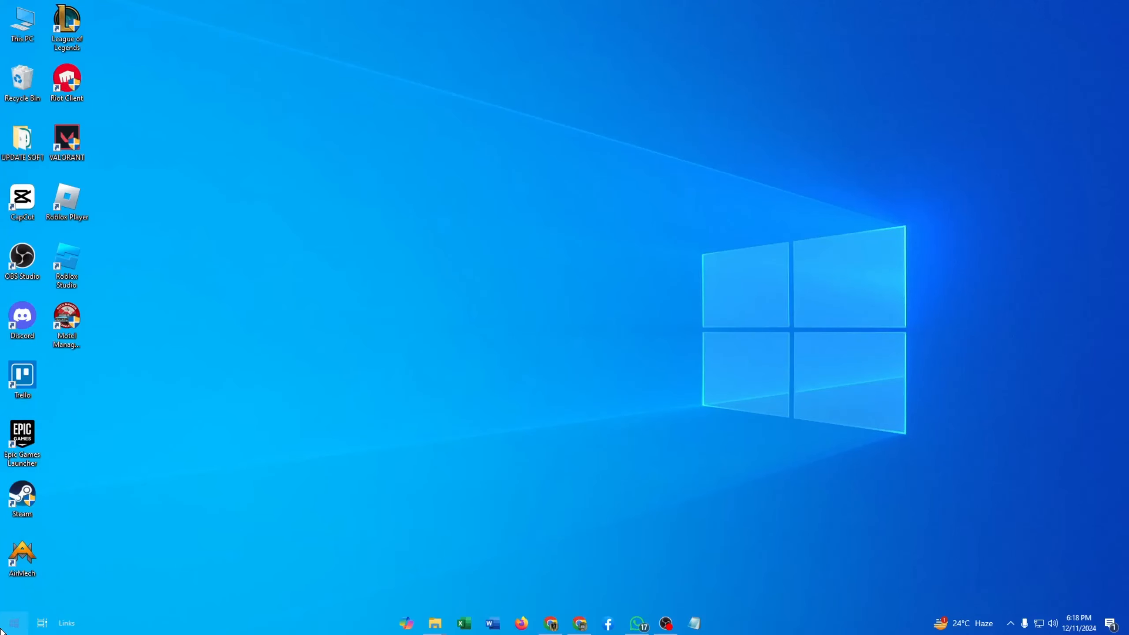
Step: Search the Start menu for regis and run Registry Editor as administrator
click(13, 623)
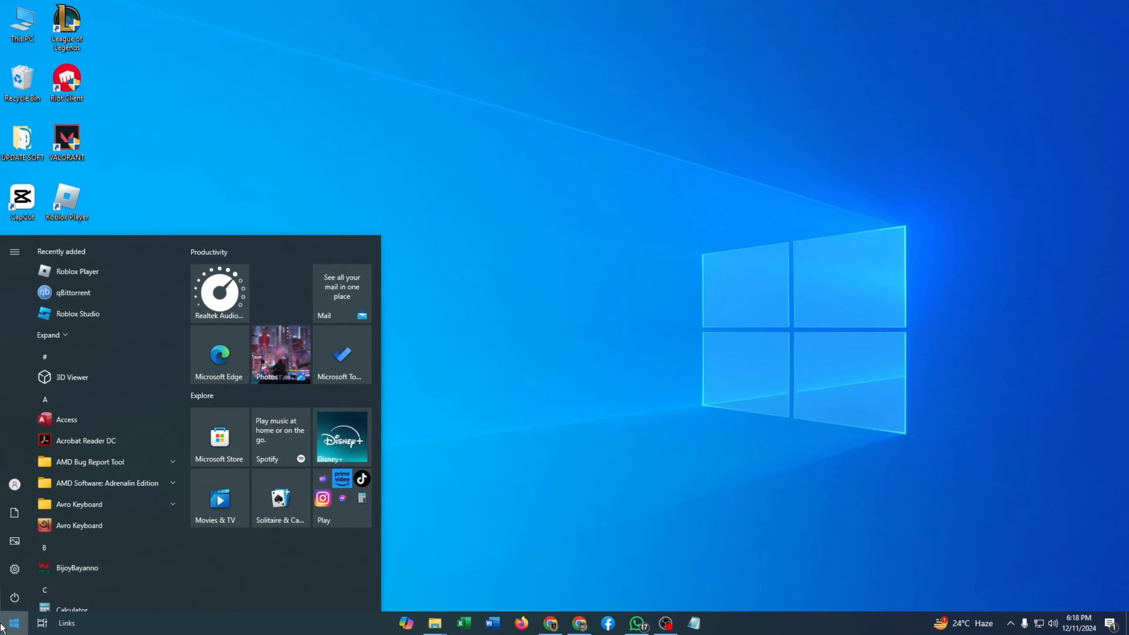
text(regis)
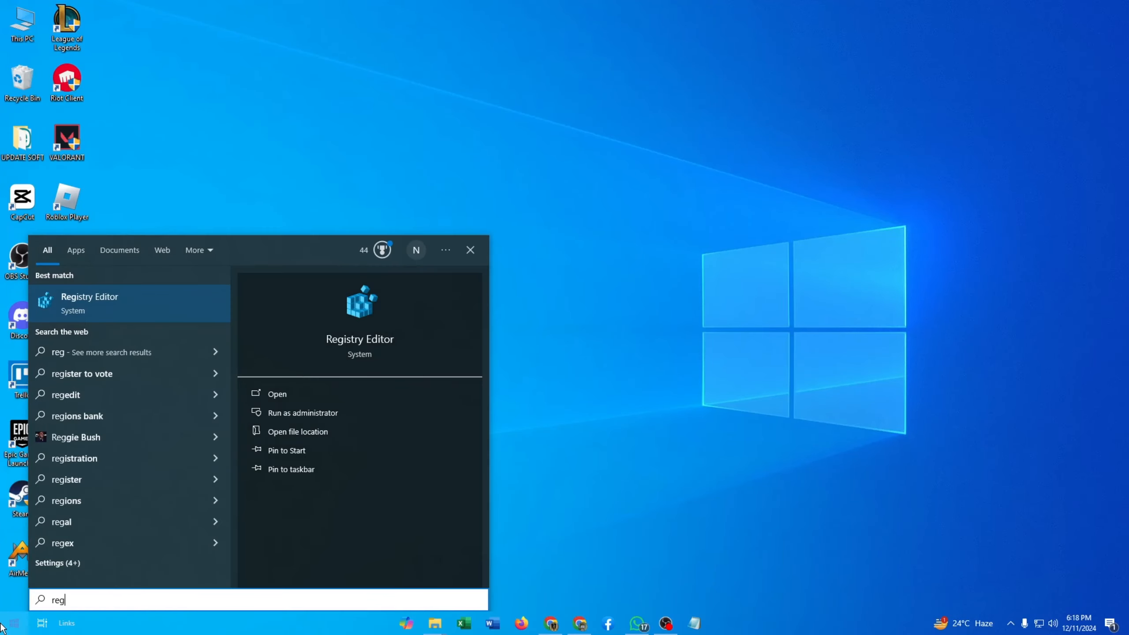
right_click(75, 307)
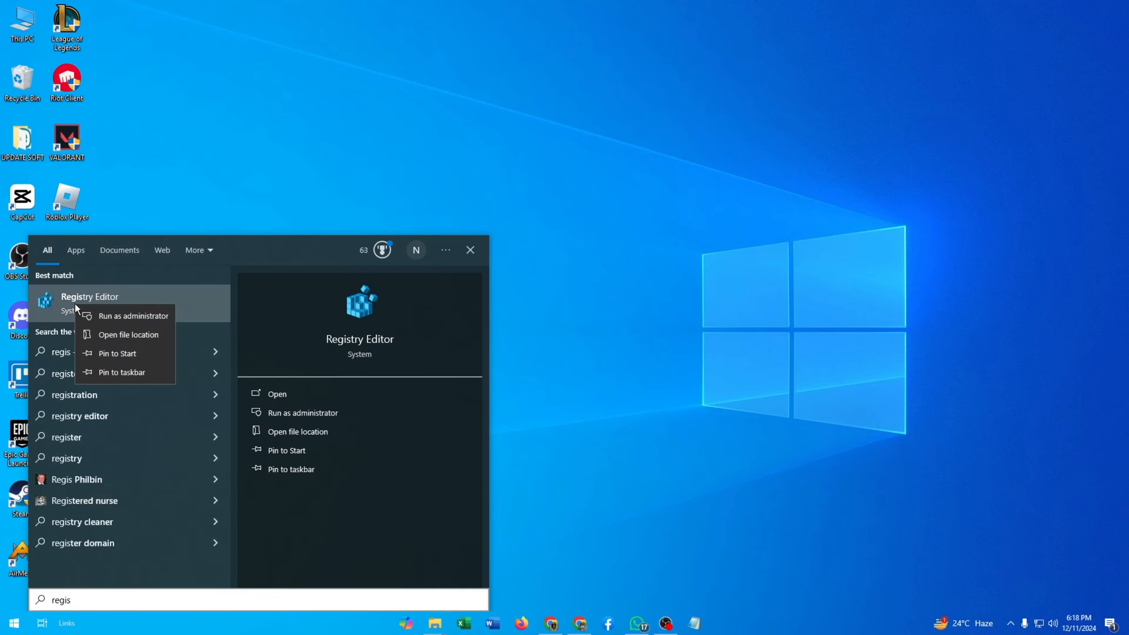
click(118, 315)
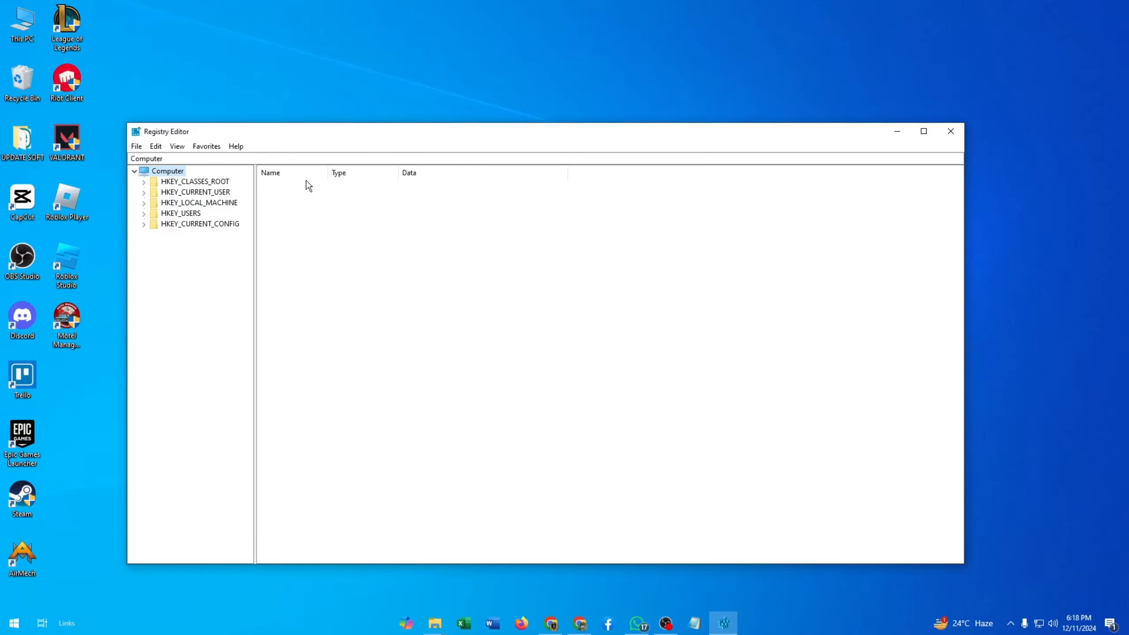
Step: Maximize Registry Editor and expand HKEY_CURRENT_USER and its SOFTWARE key
click(921, 131)
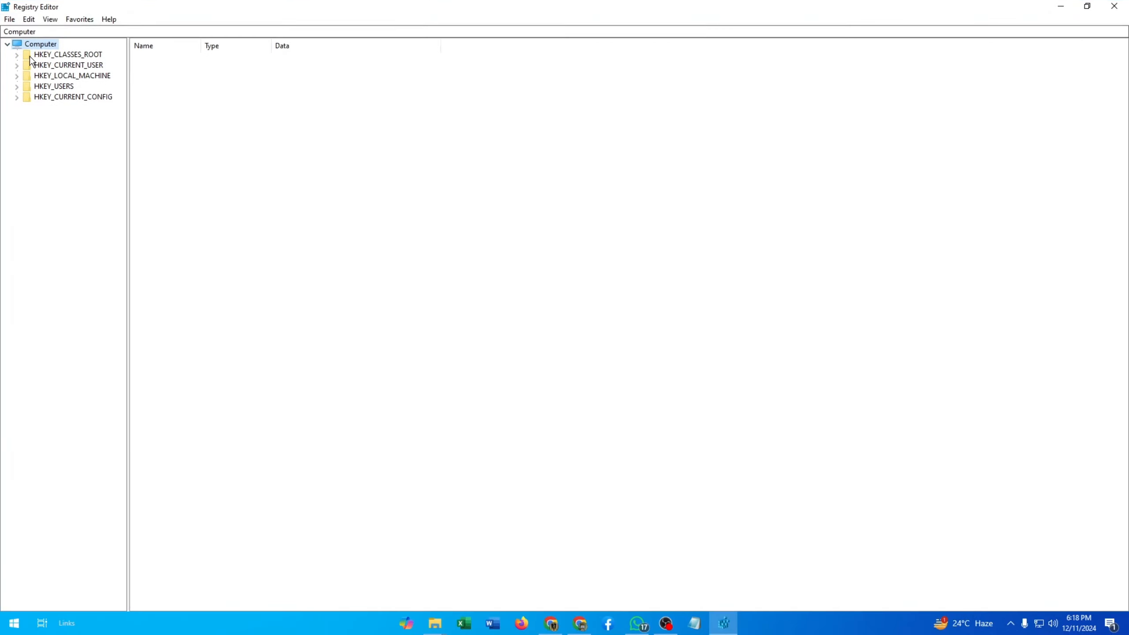
click(56, 65)
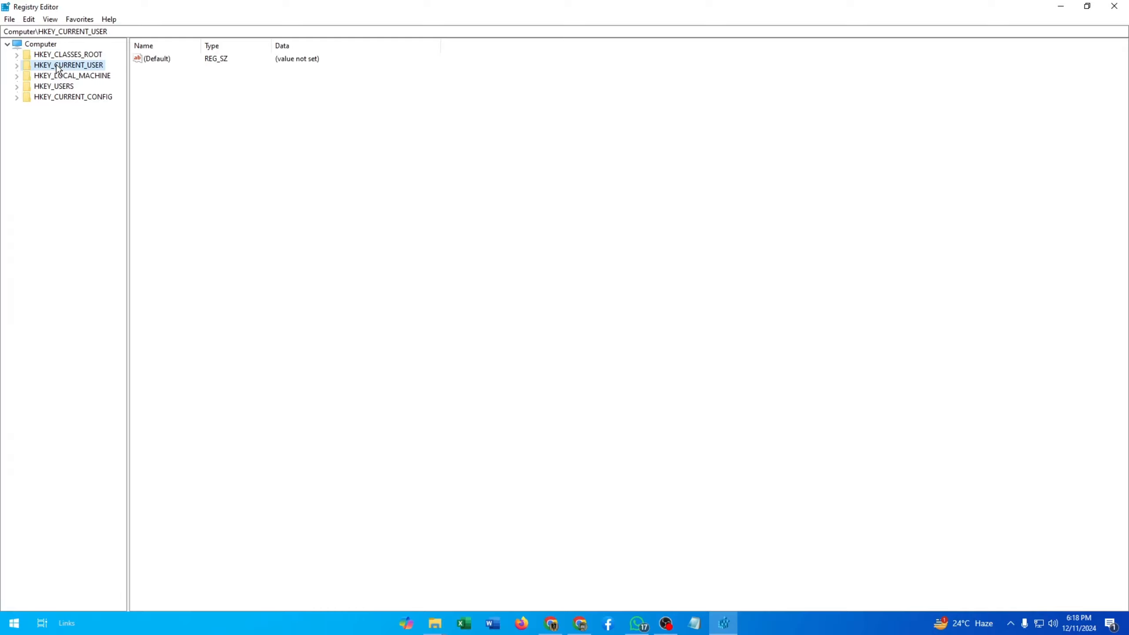
click(17, 65)
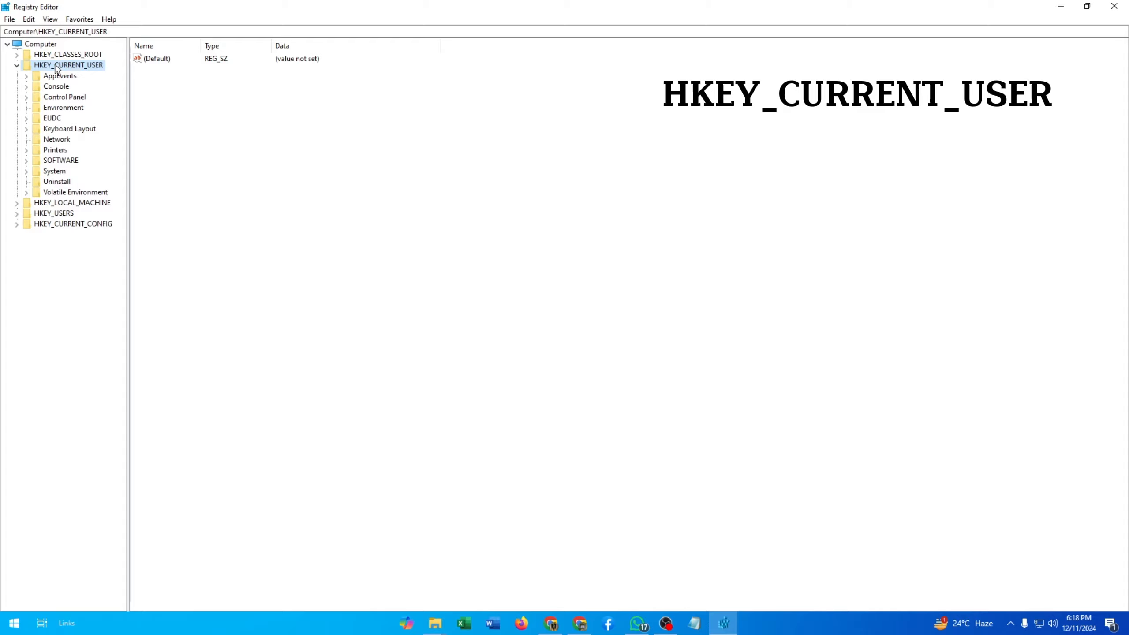
click(44, 161)
click(26, 161)
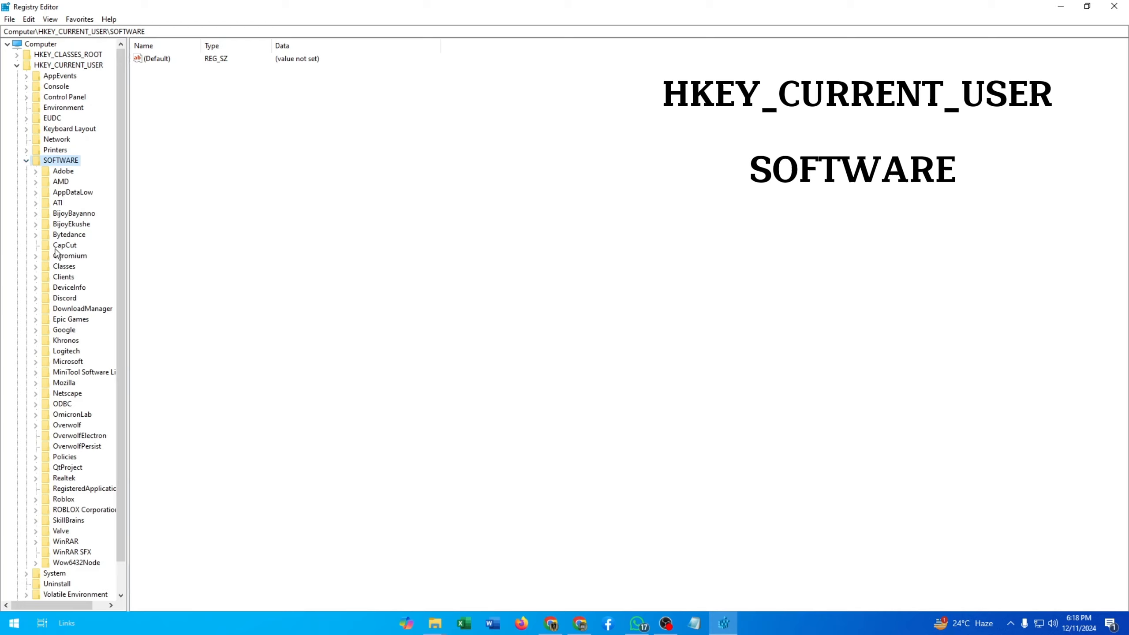
Step: Expand the Microsoft key under SOFTWARE, then its Office key and the 16.0 key
click(66, 362)
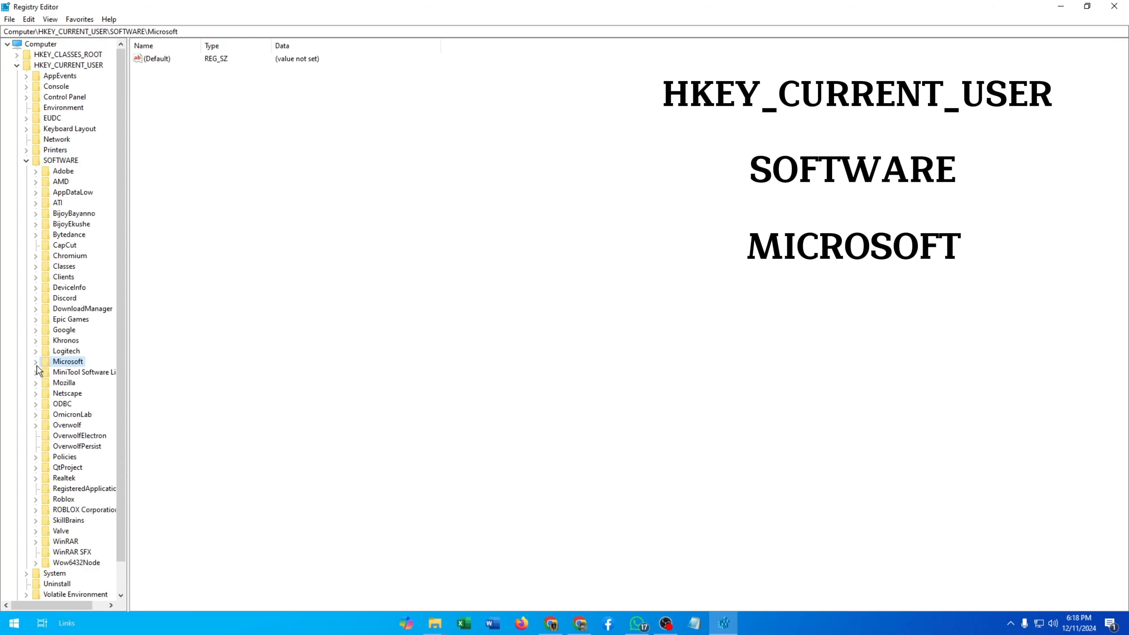
click(36, 362)
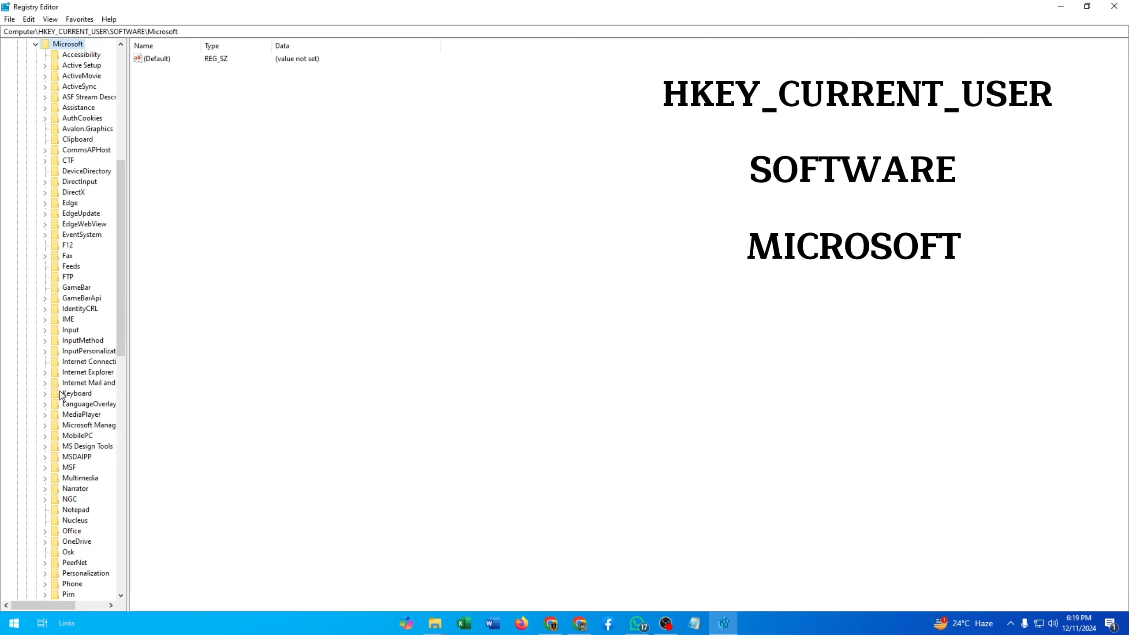
scroll(59, 500, down, 1)
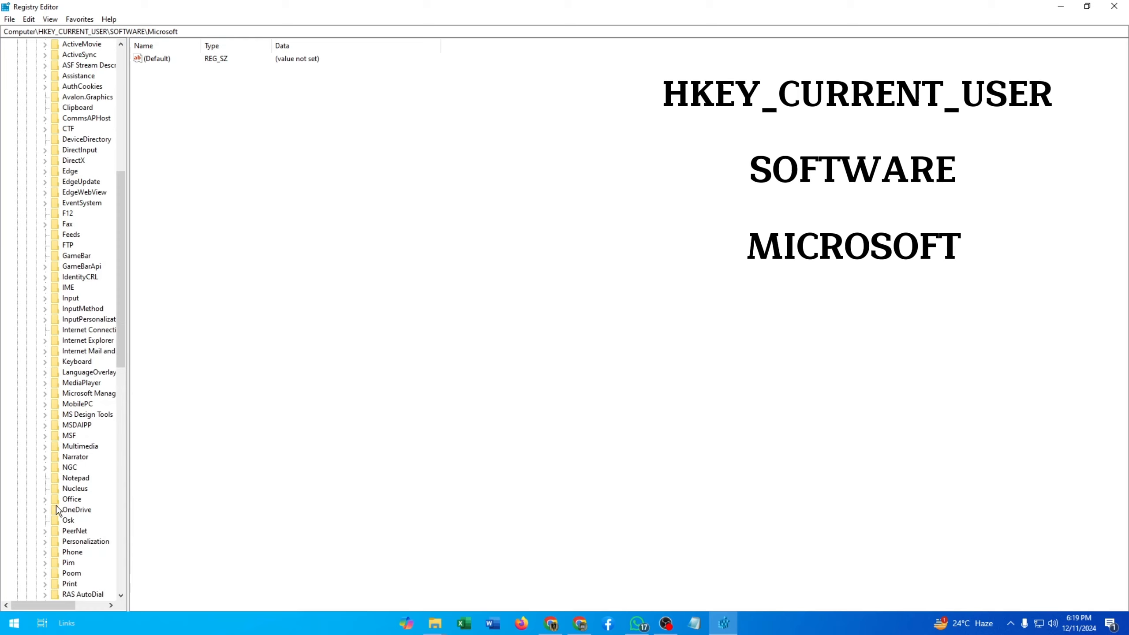
click(65, 500)
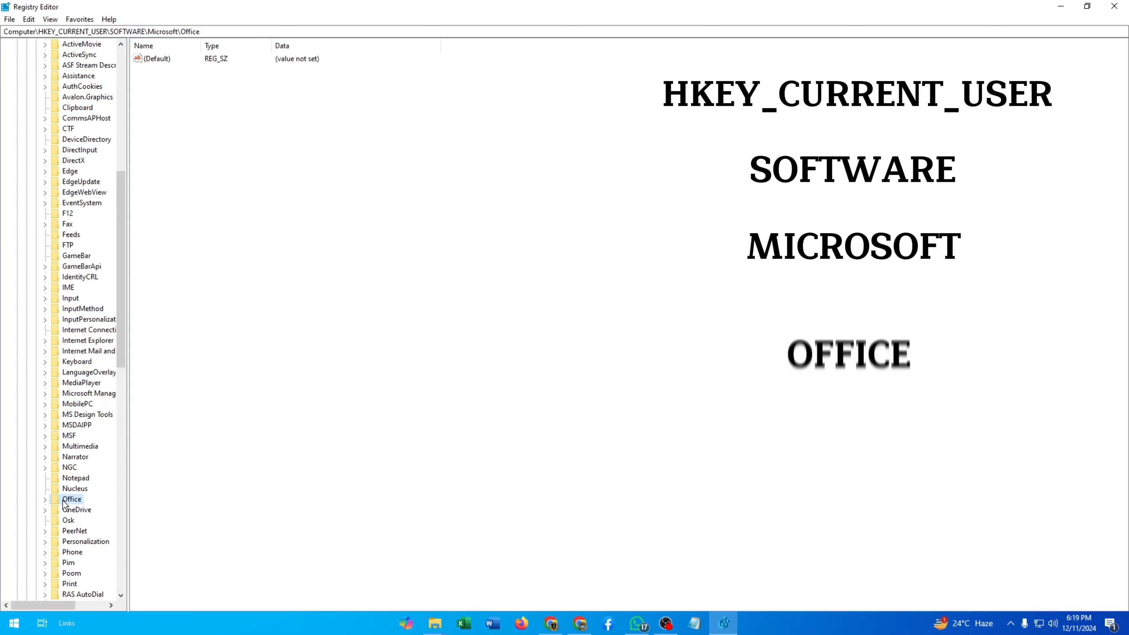
scroll(59, 502, down, 1)
click(45, 468)
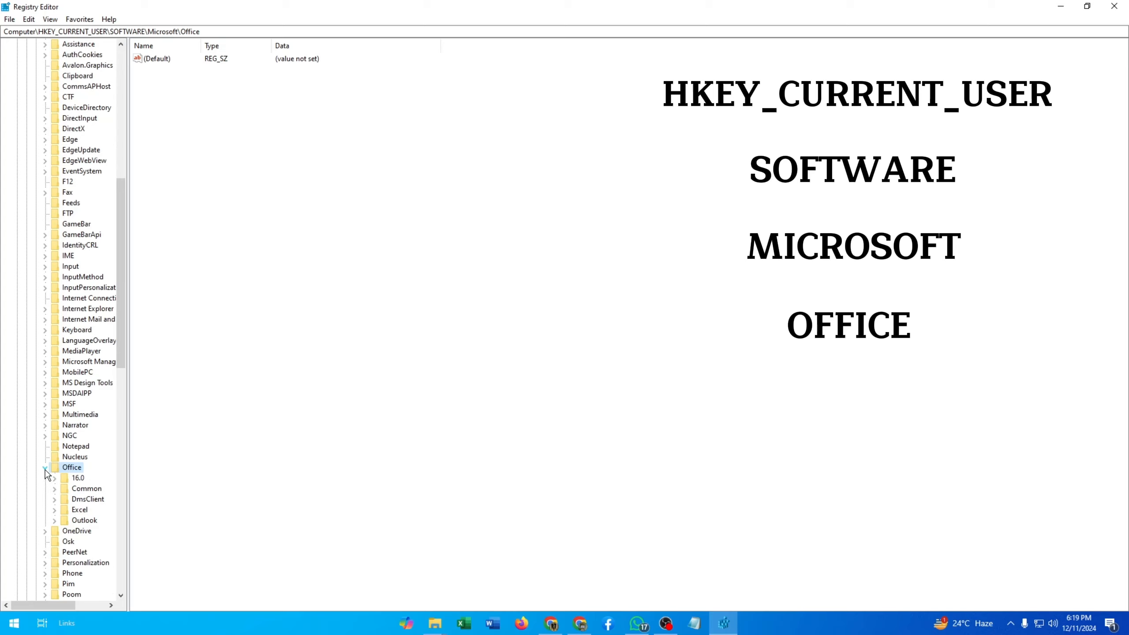
scroll(49, 474, down, 1)
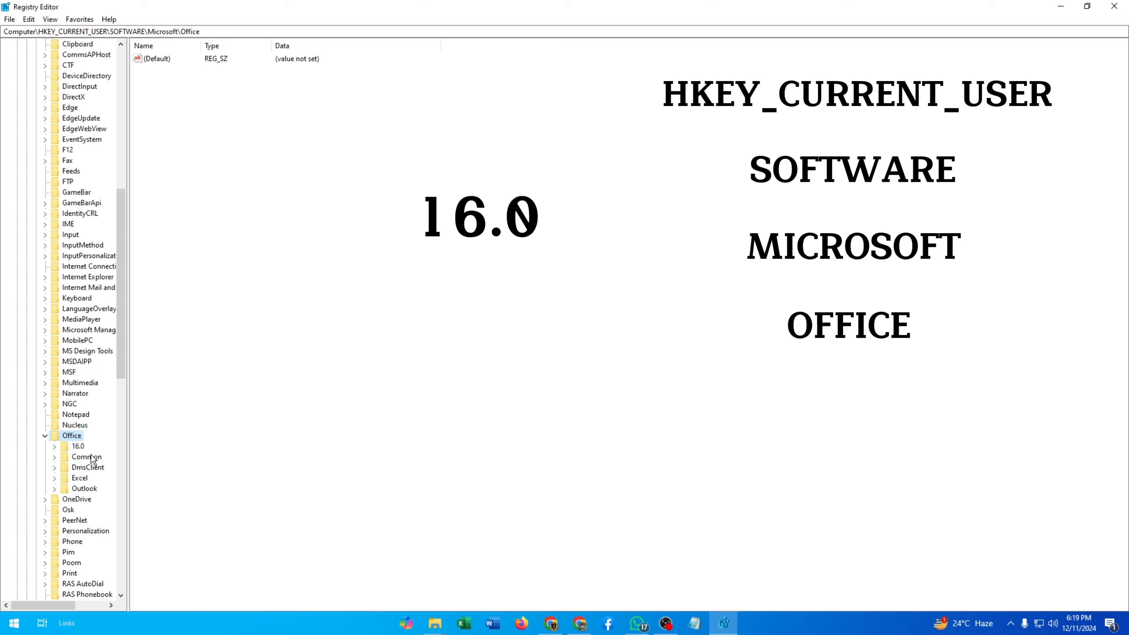
click(78, 446)
click(55, 447)
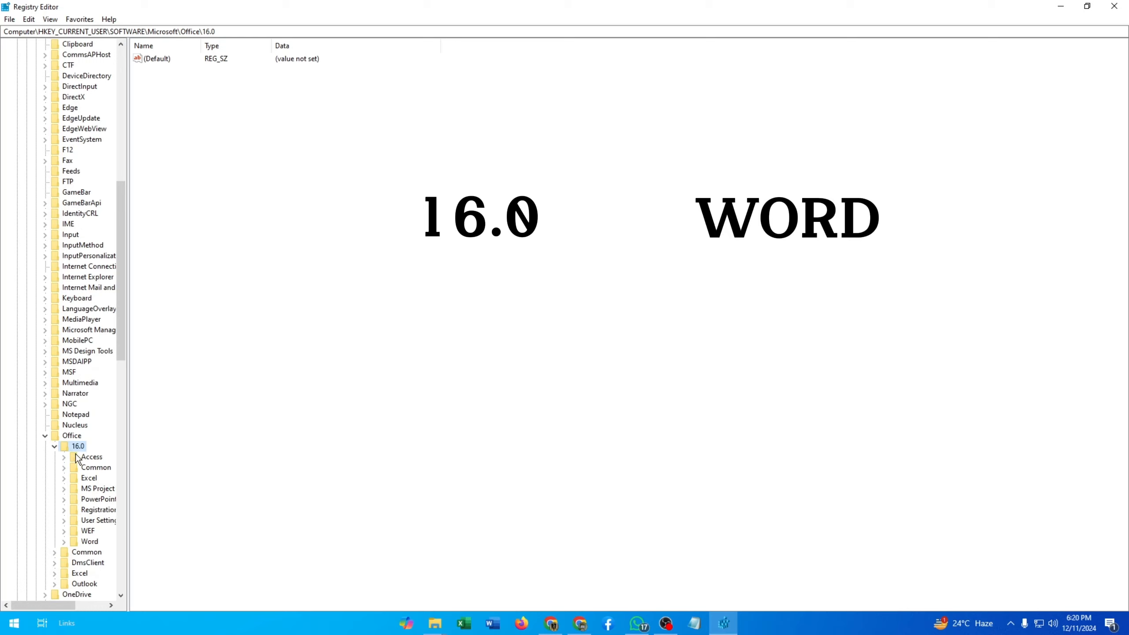
Step: Delete the Word key under Office\16.0, confirming the permanent deletion of the key and its subkeys
click(89, 542)
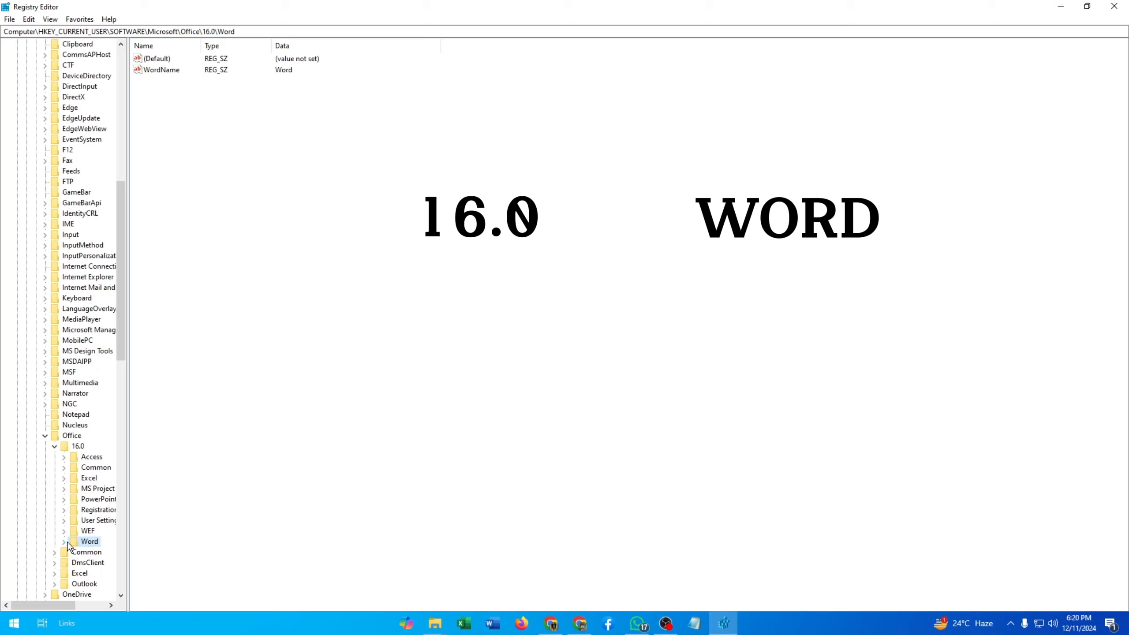
right_click(86, 543)
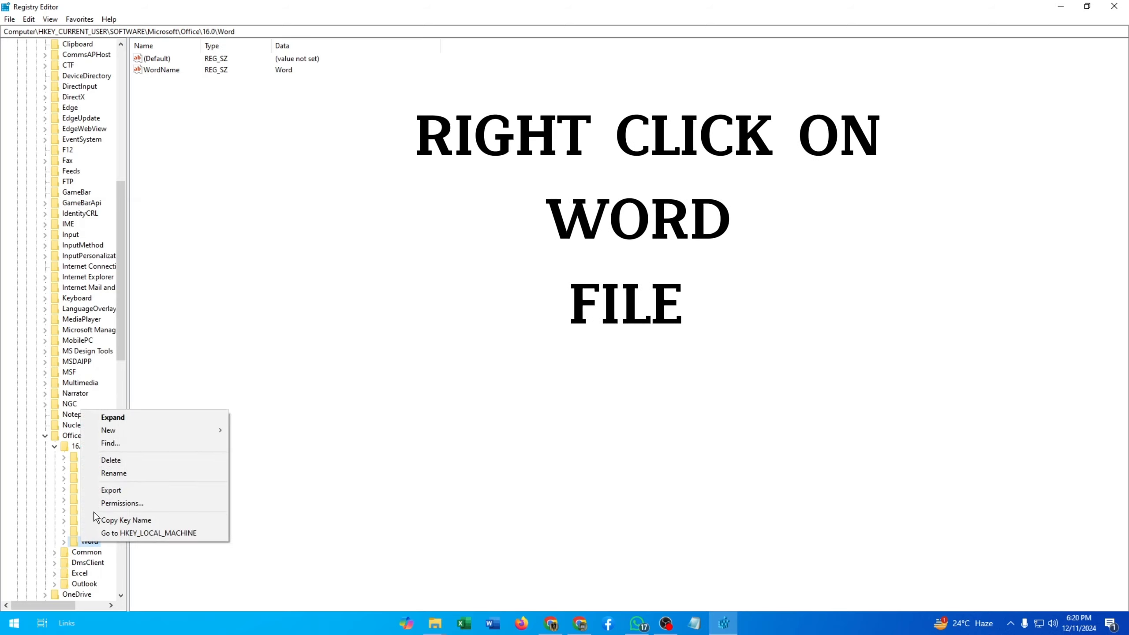
click(104, 461)
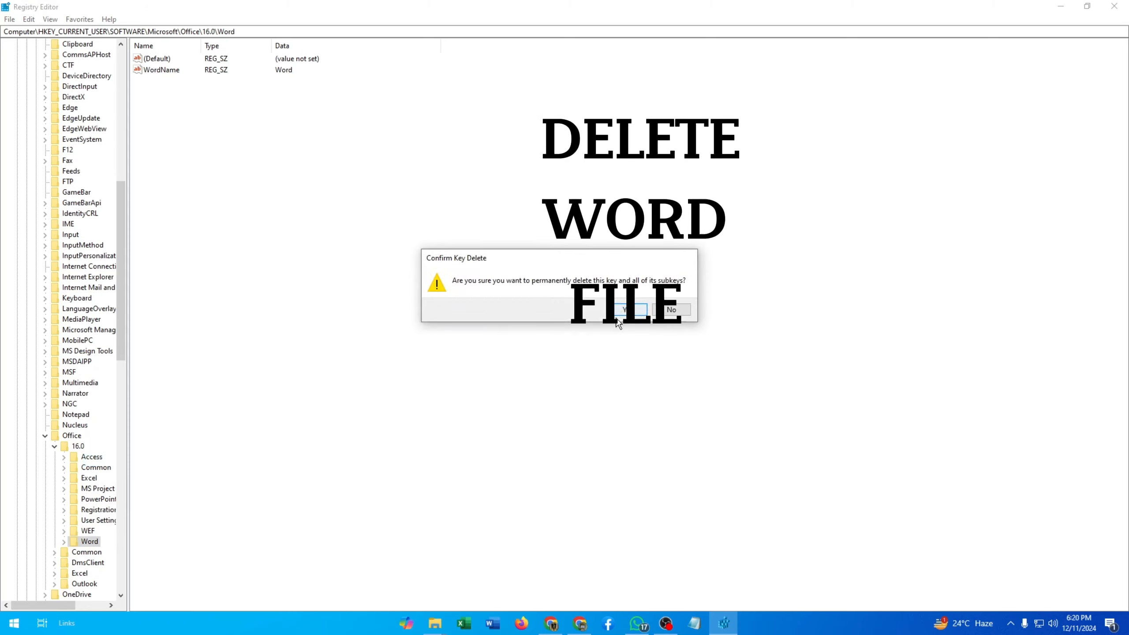
click(628, 309)
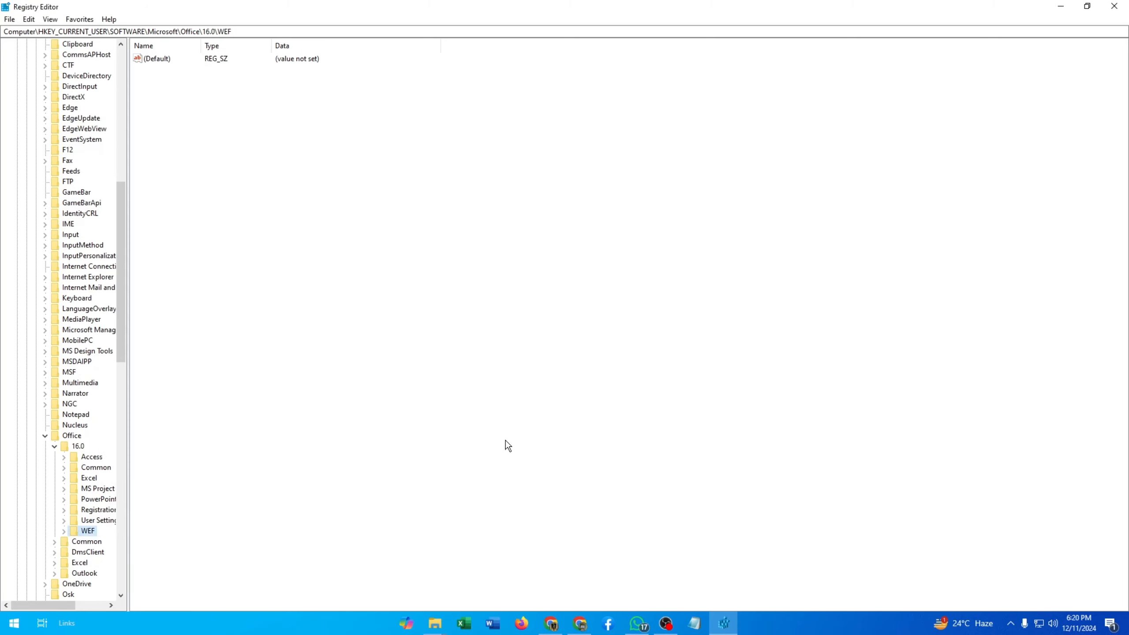
Step: Open Word, start a blank document and type Thumbs Up and Subscribe on two lines to test it
click(492, 624)
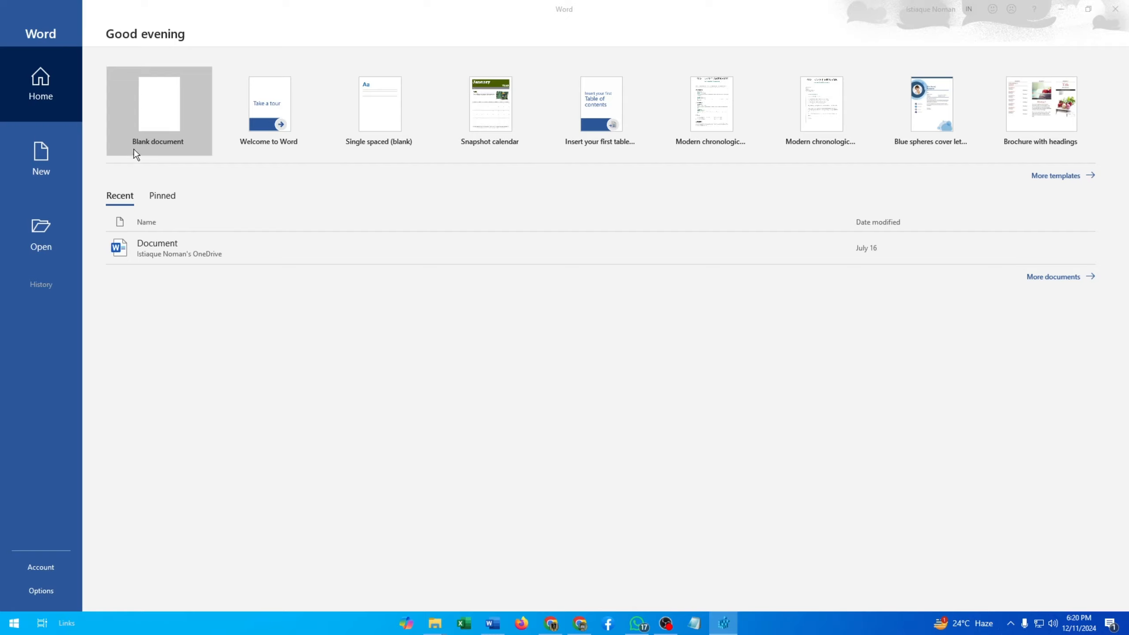
click(144, 111)
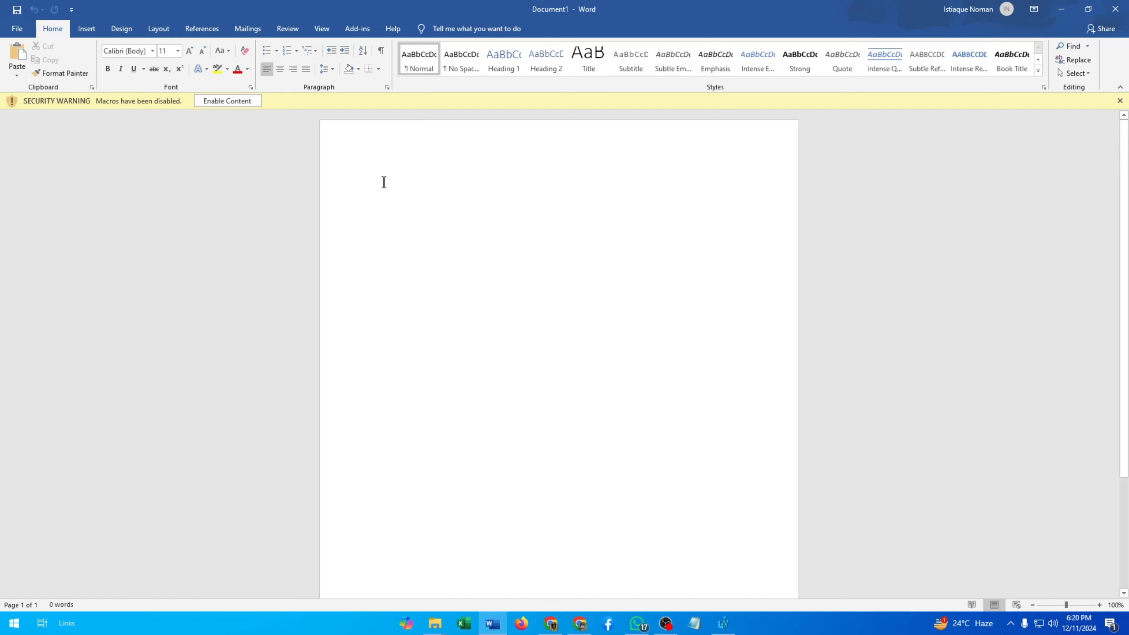
text(Thur)
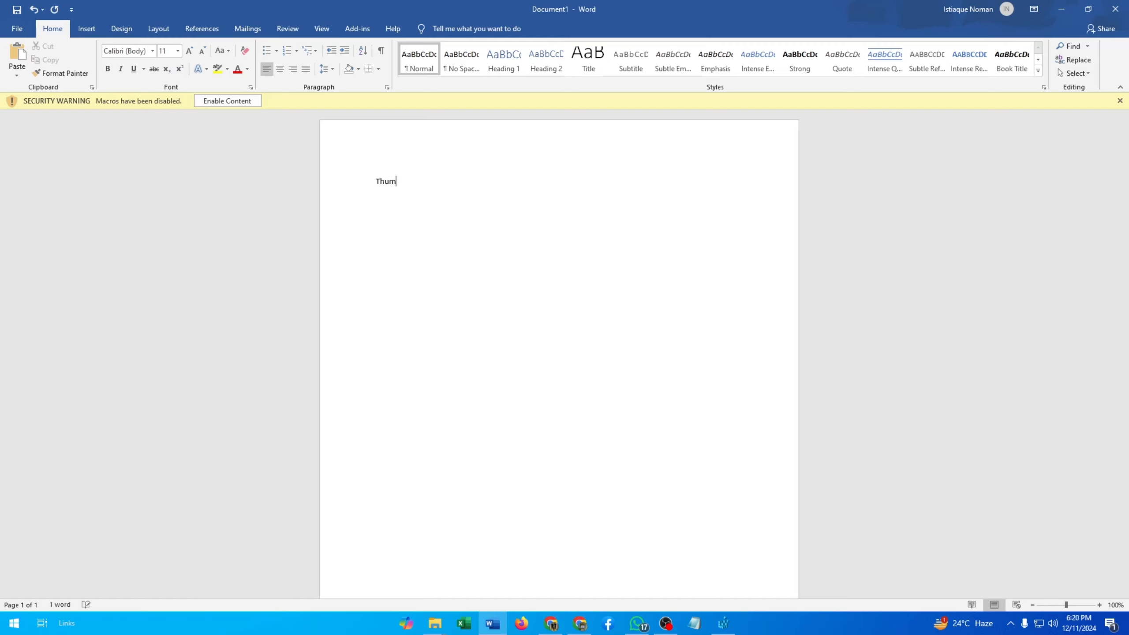
text(bs Up)
key(Return)
text(Subscribe Cloi)
Step: Select both typed lines and delete them
click(425, 199)
drag(430, 185, 368, 163)
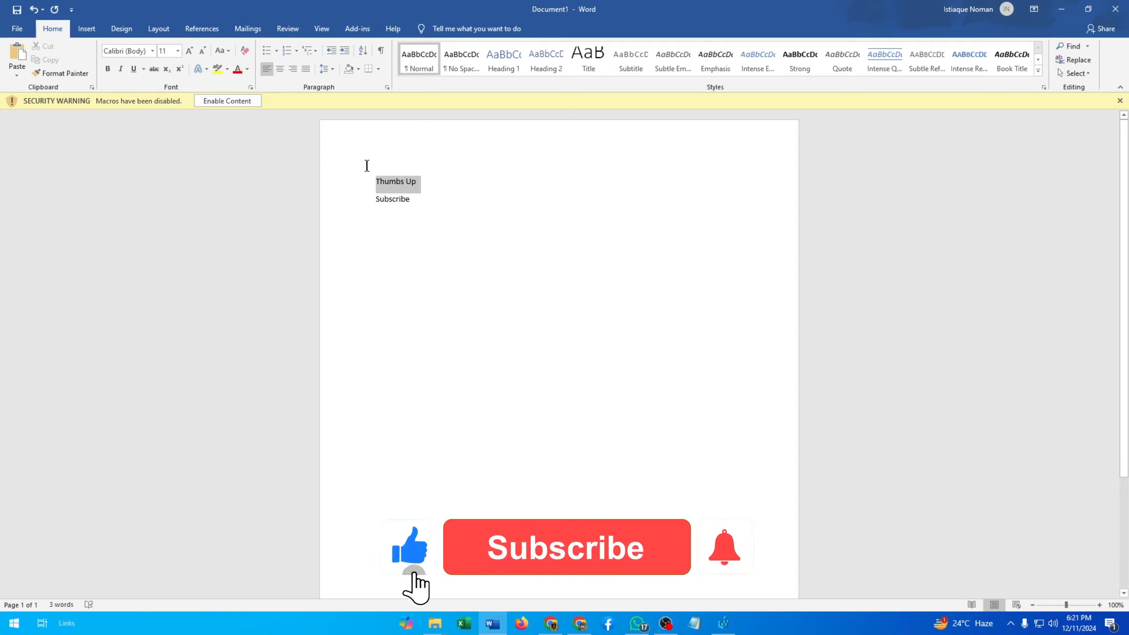
drag(412, 199, 362, 183)
key(BackSpace)
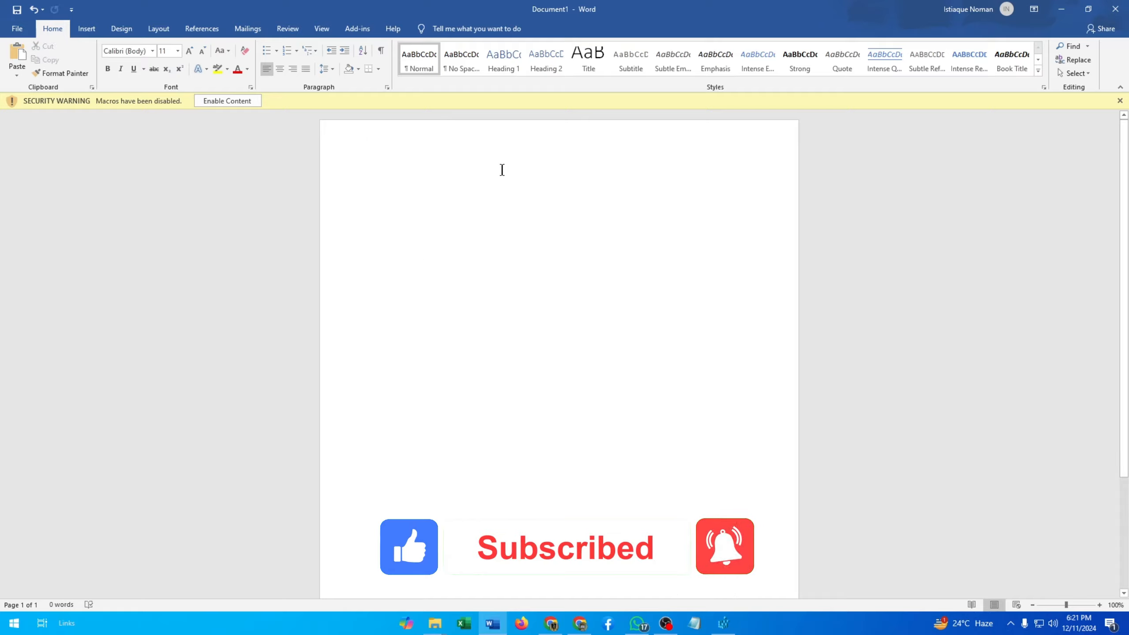